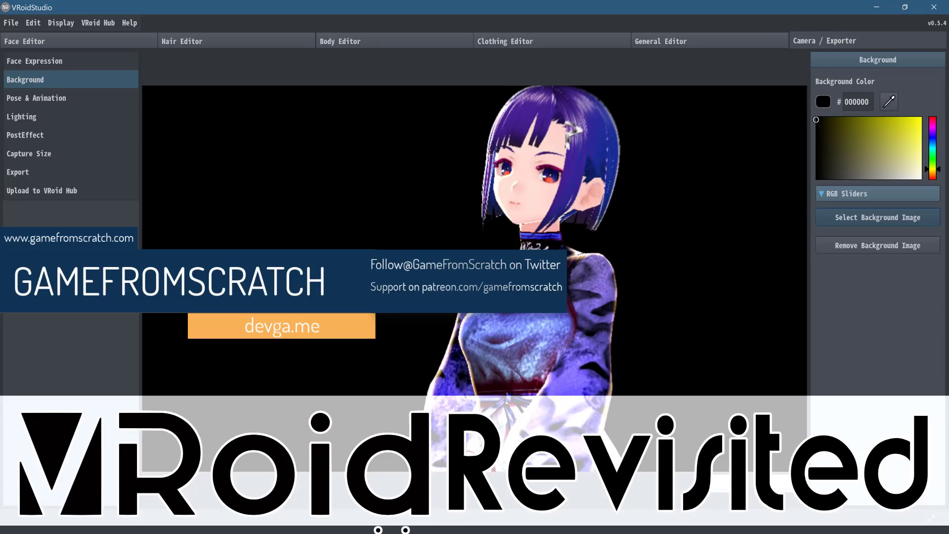
Return to VRoid Studio's Face Editor on the red-haired character in the blue dress
key(alt+Tab)
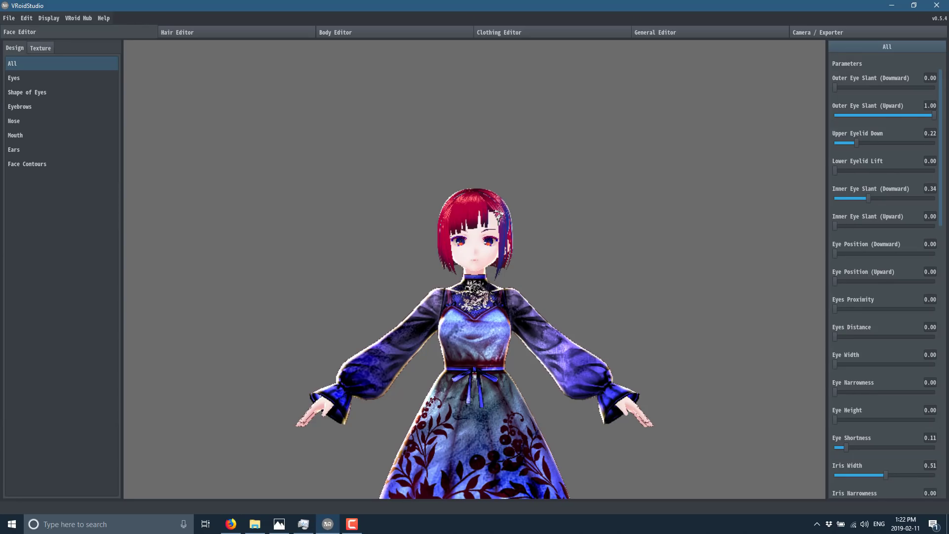
Raise the eyes to 0.27, set Eyes Proximity to 0.44, and lower Faceline Position to 0.27
drag(577, 330, 617, 238)
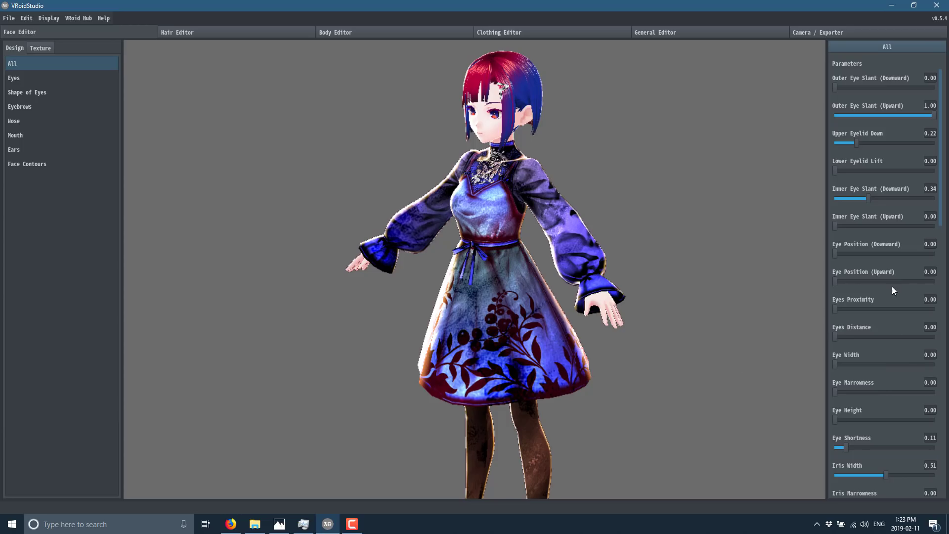
drag(864, 280, 878, 304)
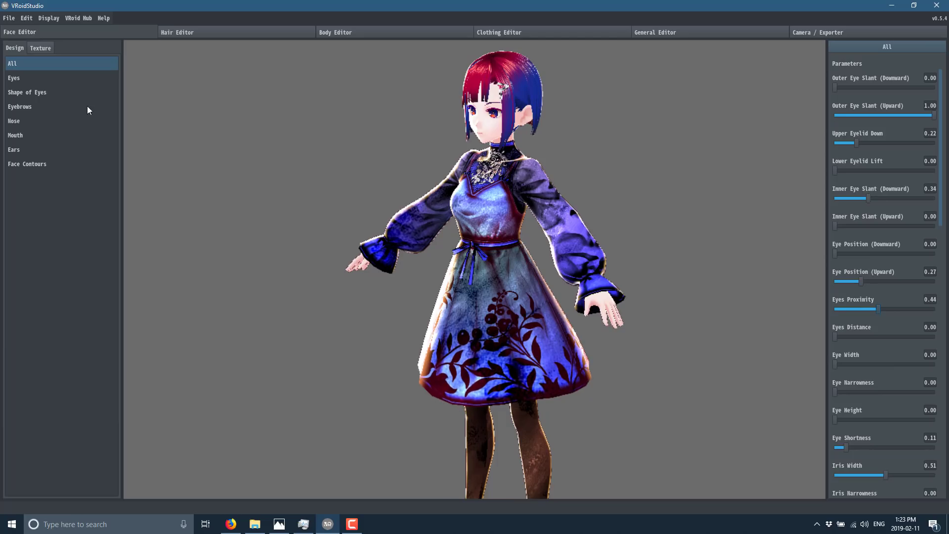
click(23, 110)
click(28, 118)
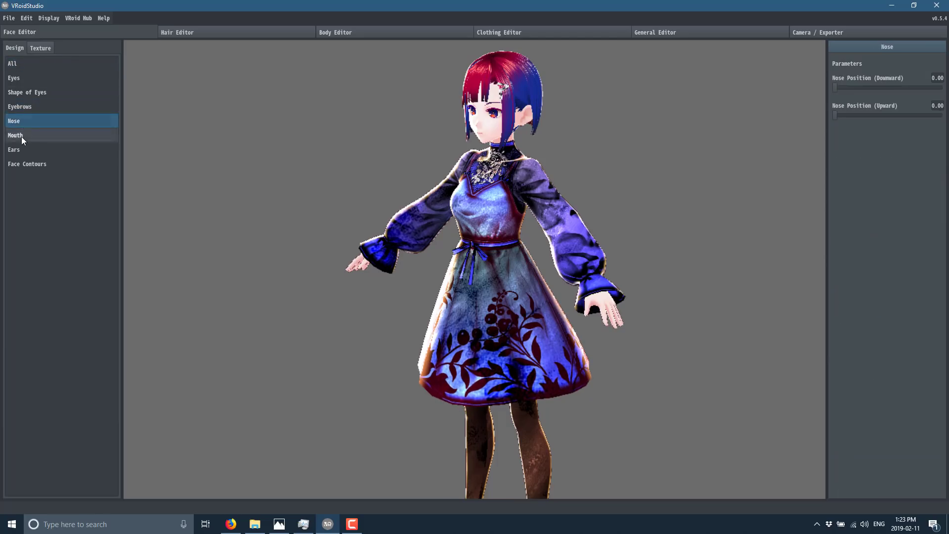
click(22, 136)
click(24, 148)
click(29, 164)
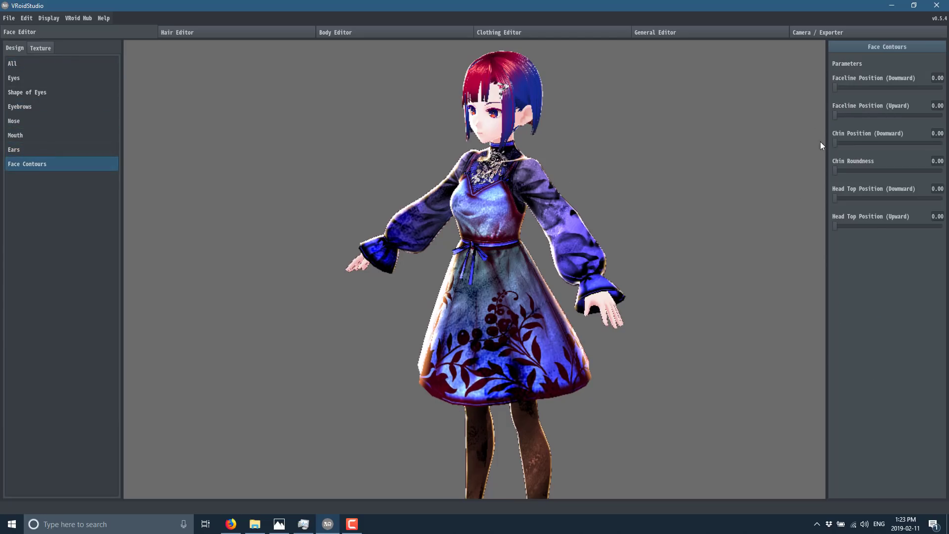
drag(859, 88, 864, 87)
In the Texture view, change the eyebrow Base Color to a darker crimson
click(50, 46)
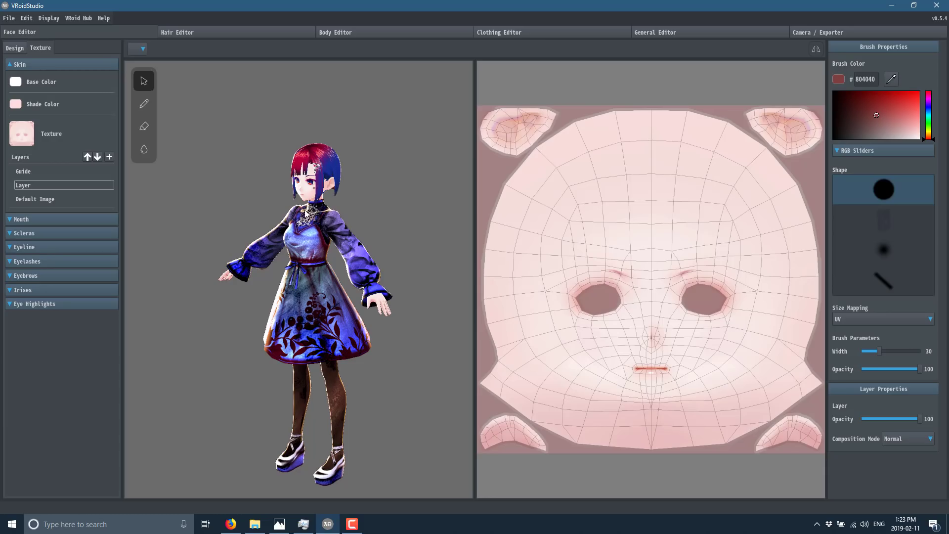
scroll(313, 210, up, 3)
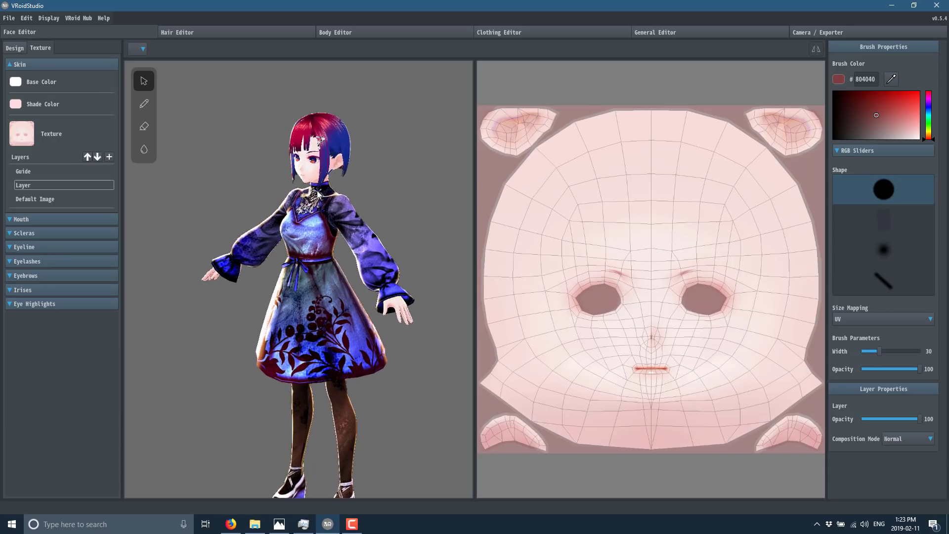
scroll(319, 194, up, 4)
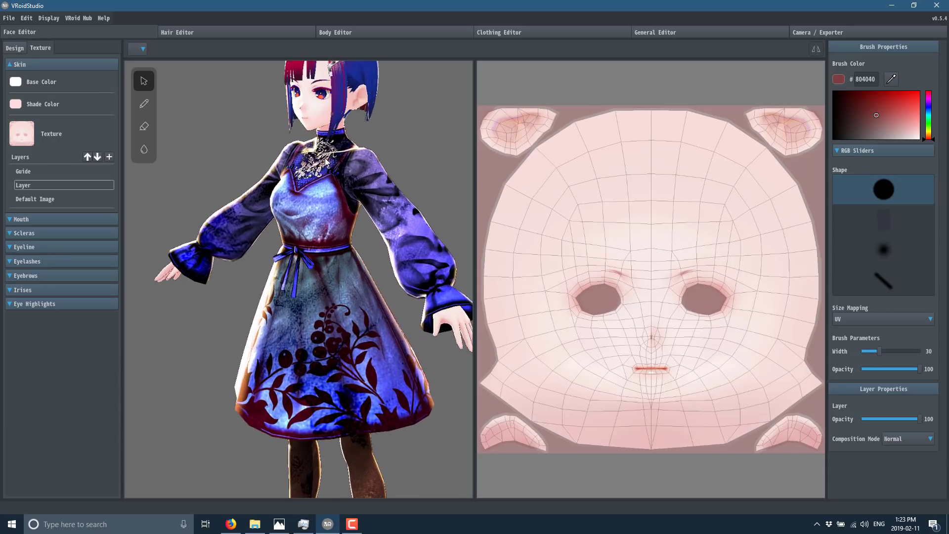
scroll(328, 220, up, 3)
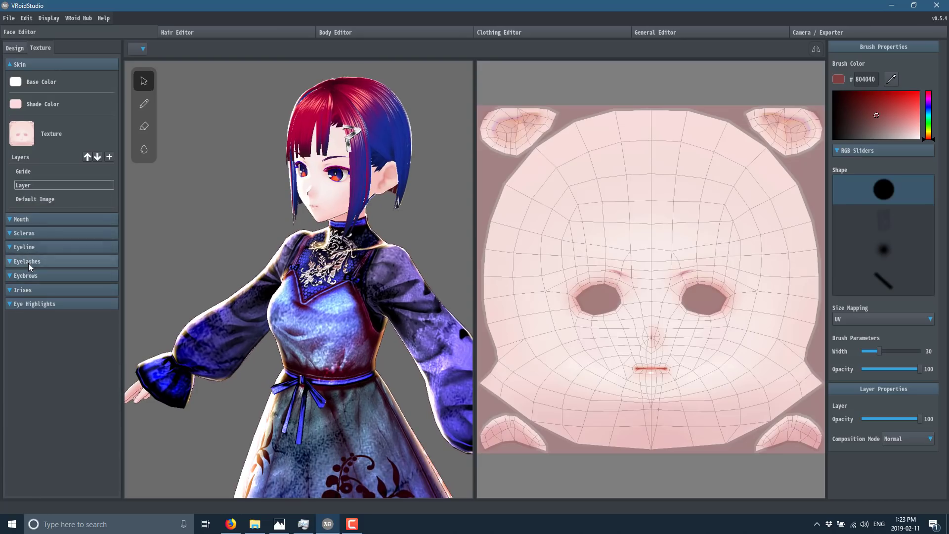
click(23, 275)
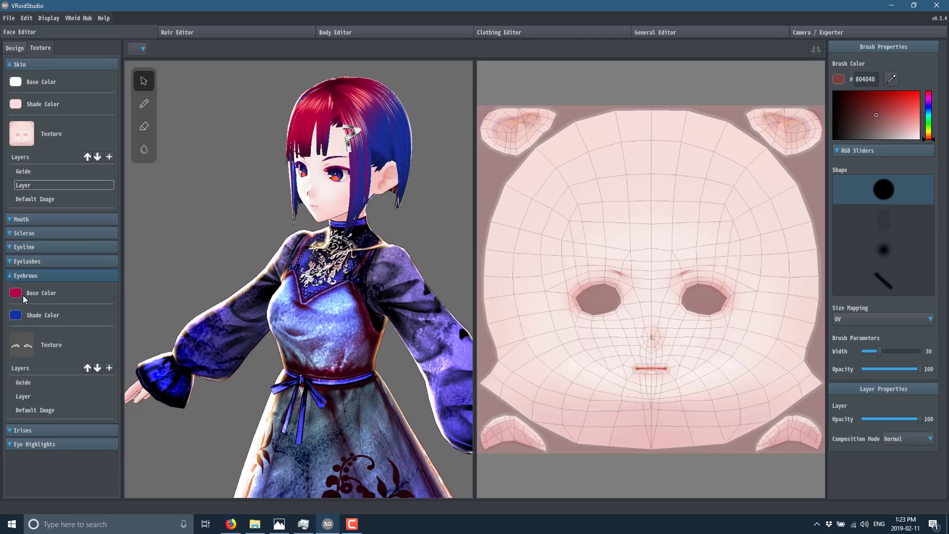
click(15, 292)
click(61, 324)
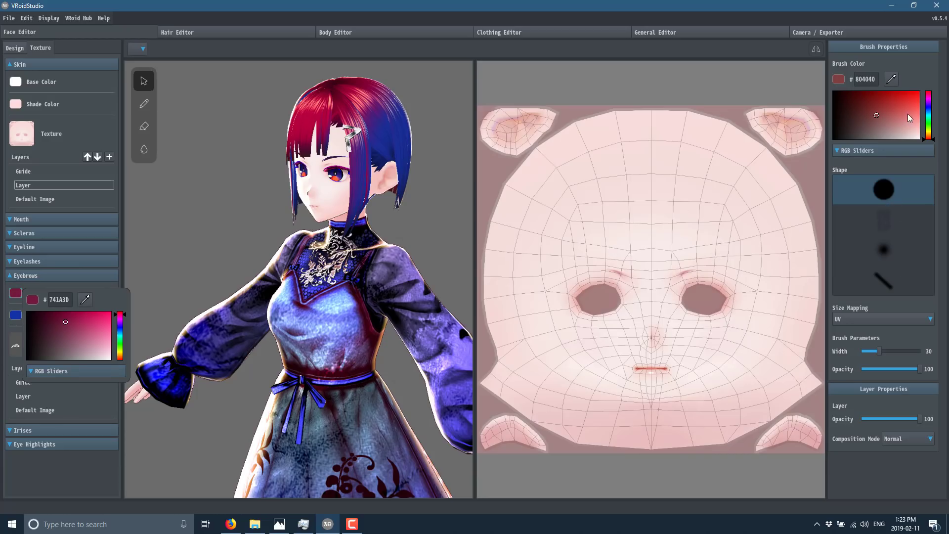
Paint a vivid blue (072AE4) stripe under each eye on the skin texture
click(930, 108)
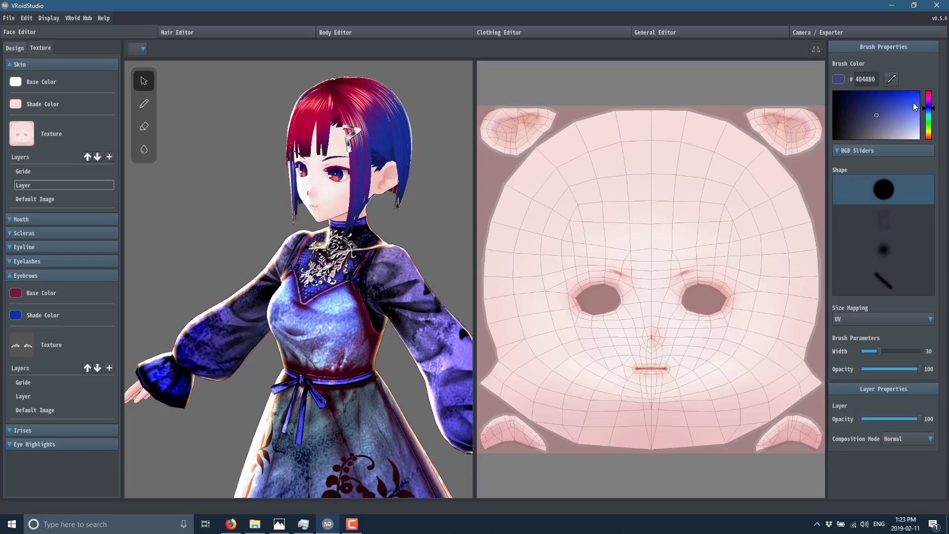
drag(916, 107, 912, 93)
drag(678, 316, 726, 319)
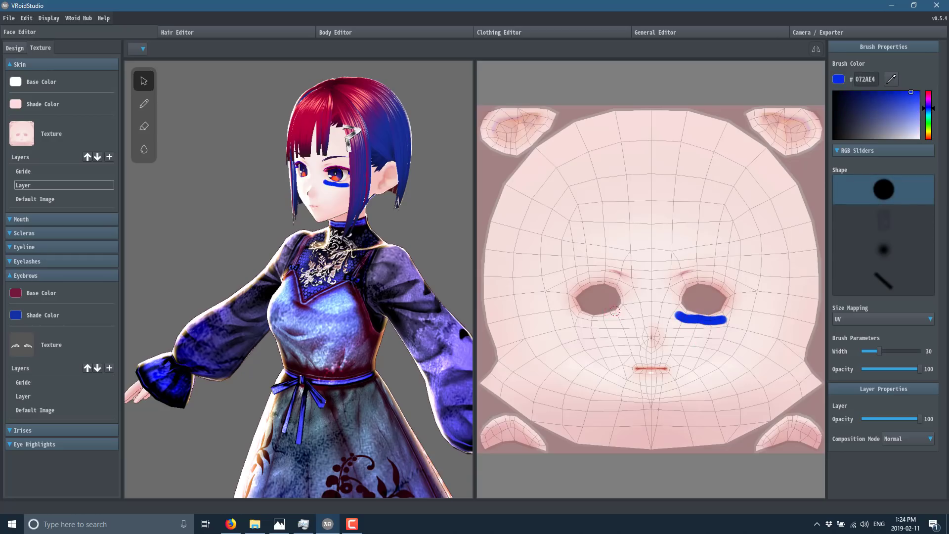
drag(622, 311, 583, 324)
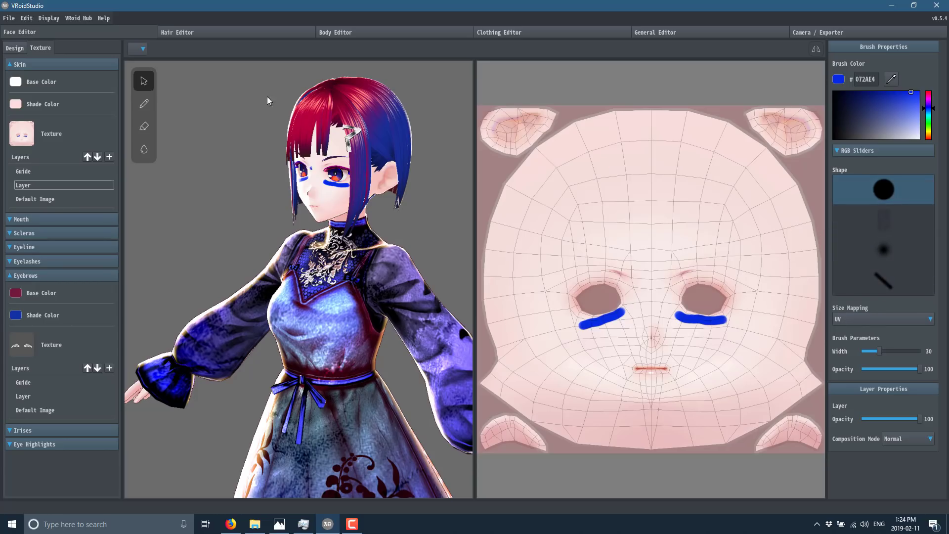
Draw hair strands Hair 1 and Hair 2 on the head's side, then lift Hair 2 to expose the ear
click(186, 35)
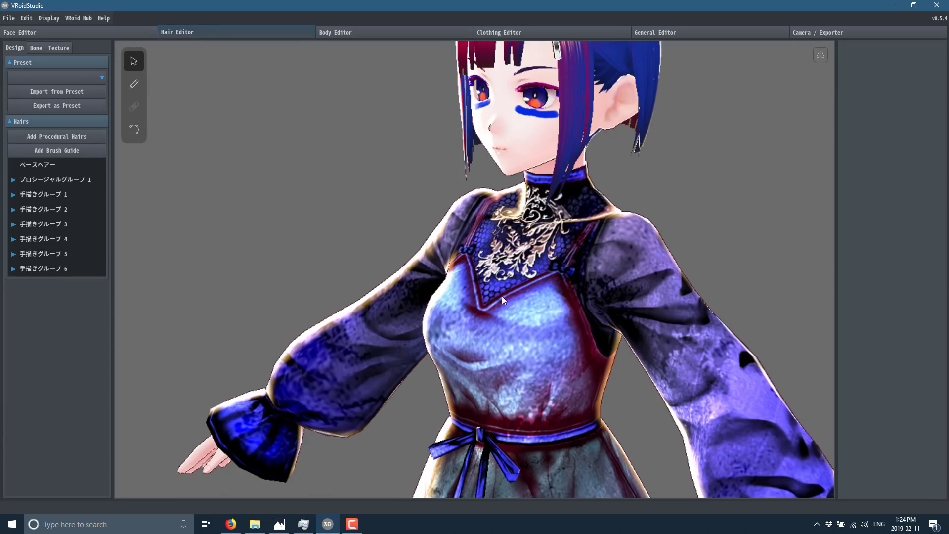
middle_drag(502, 296, 477, 339)
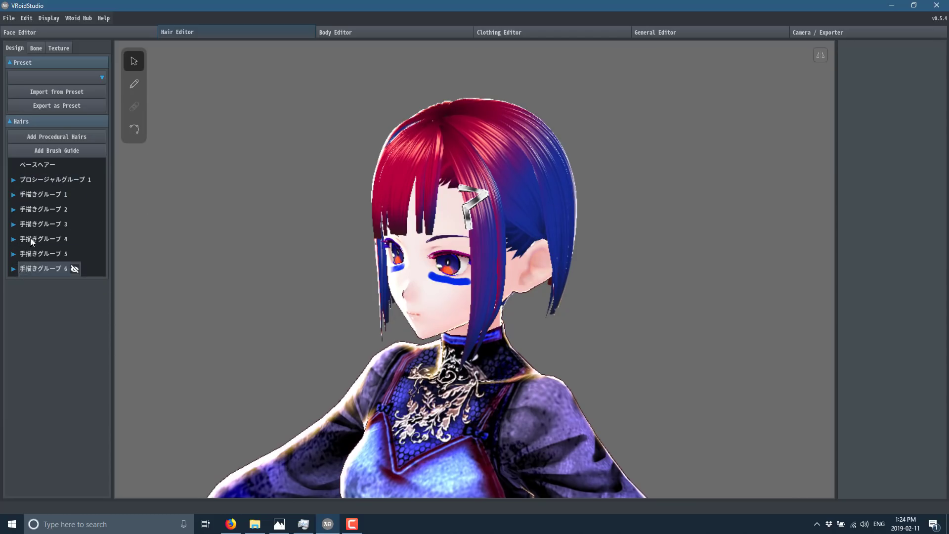
click(100, 79)
click(100, 79)
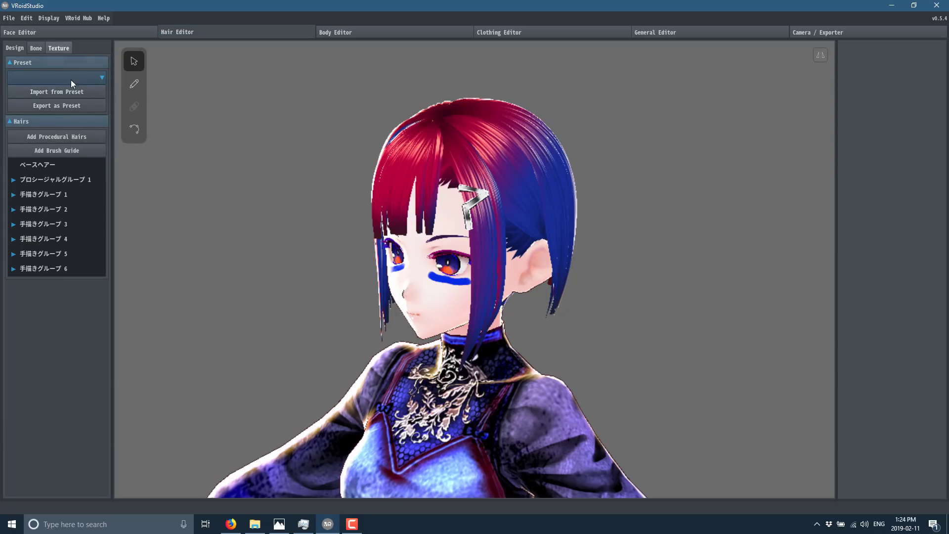
click(135, 84)
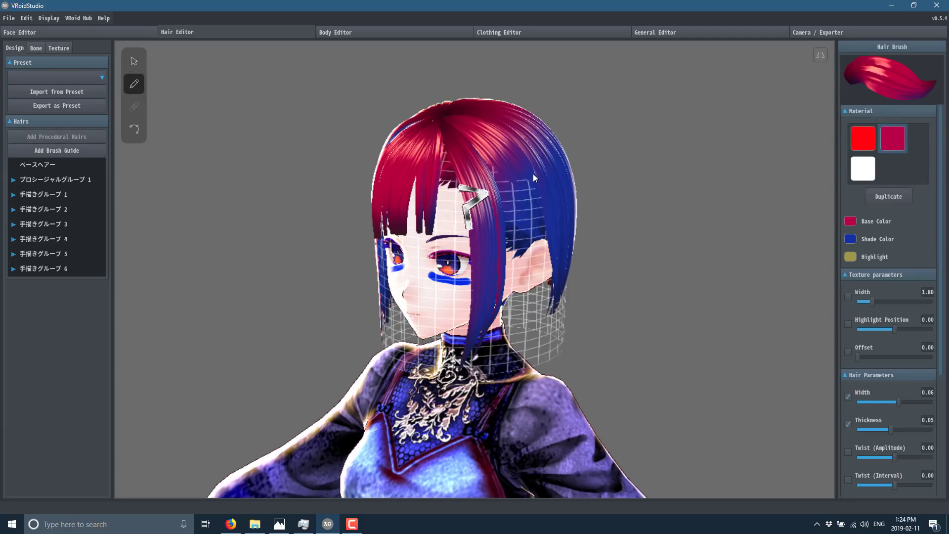
drag(544, 164, 560, 206)
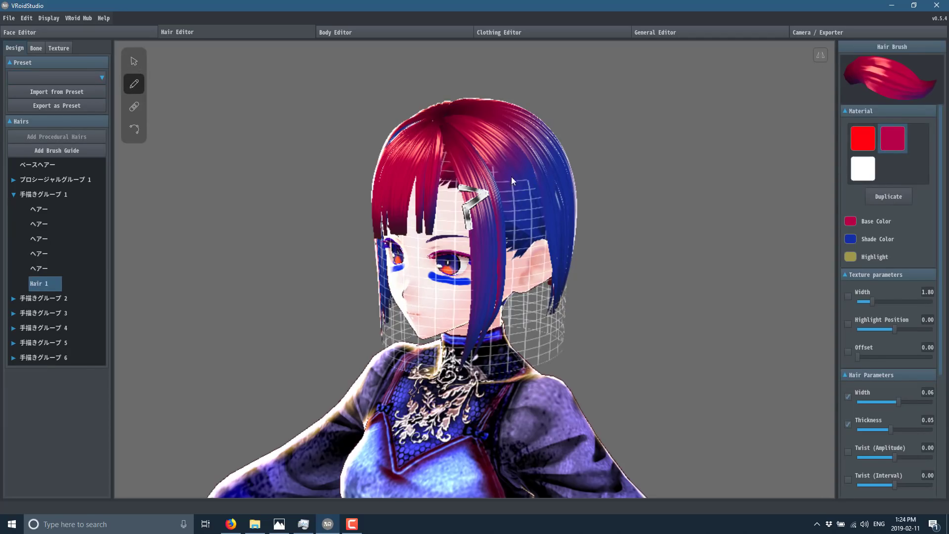
drag(512, 177, 516, 197)
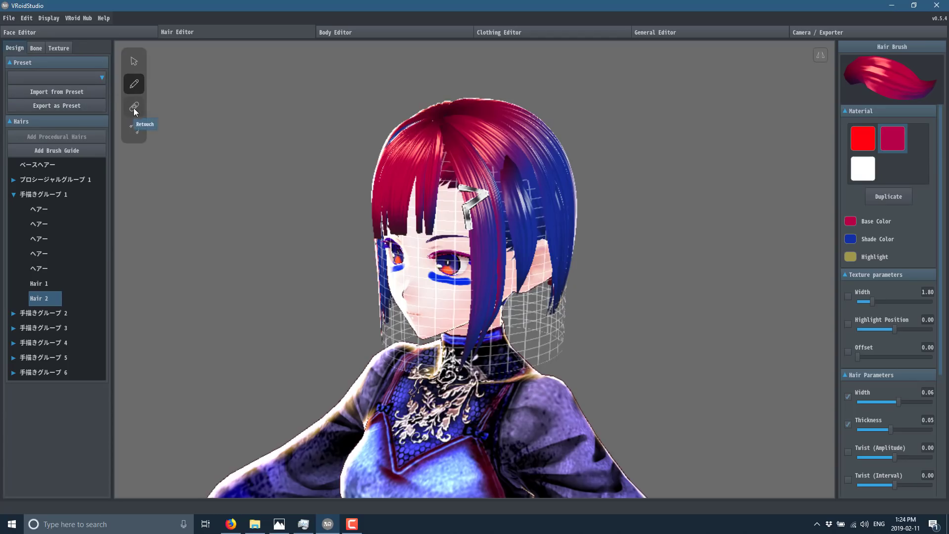
click(137, 131)
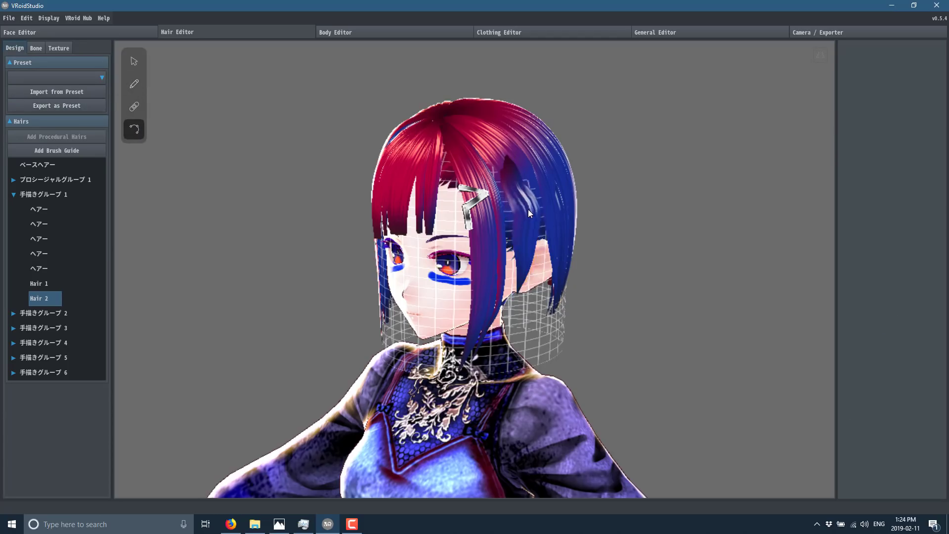
drag(522, 212, 514, 168)
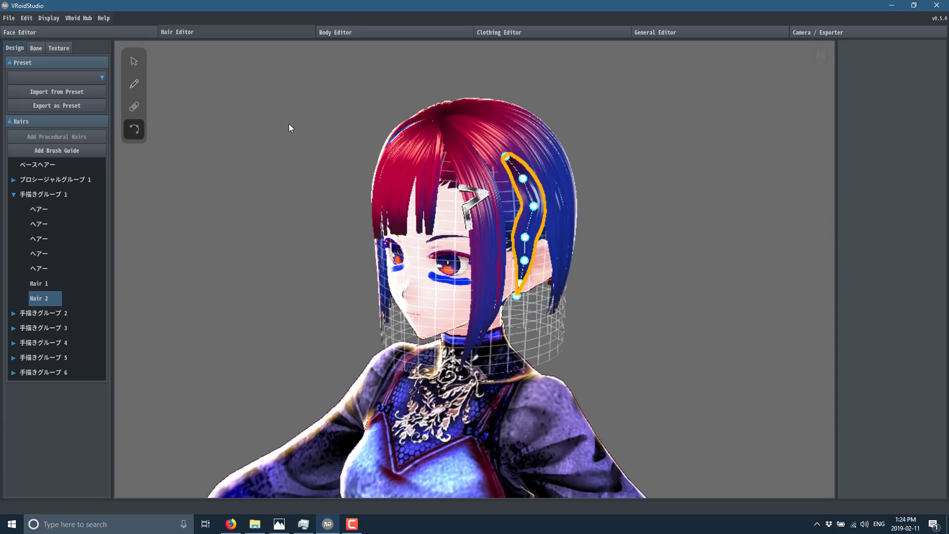
Experiment with the overall body size sliders, leaving the character at full height
click(365, 33)
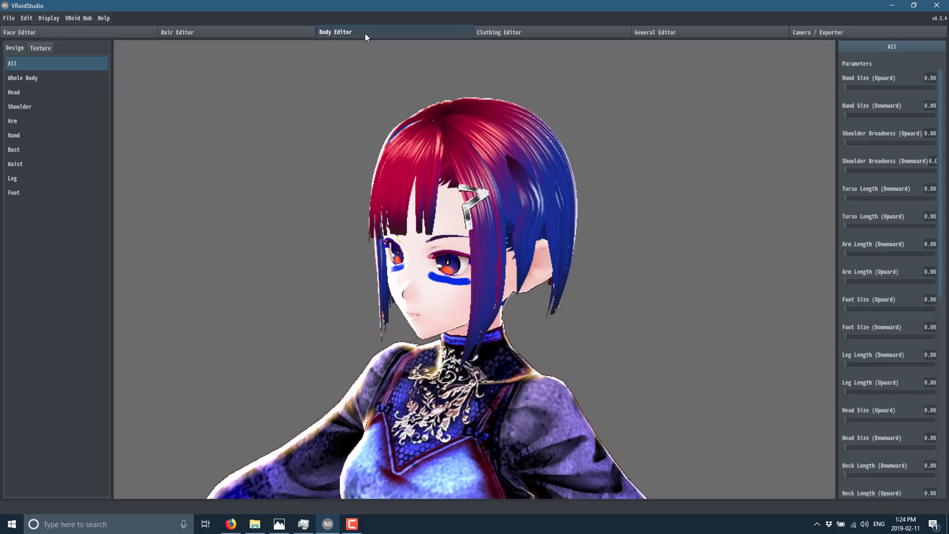
scroll(539, 345, down, 5)
scroll(585, 385, up, 2)
middle_drag(585, 386, 601, 296)
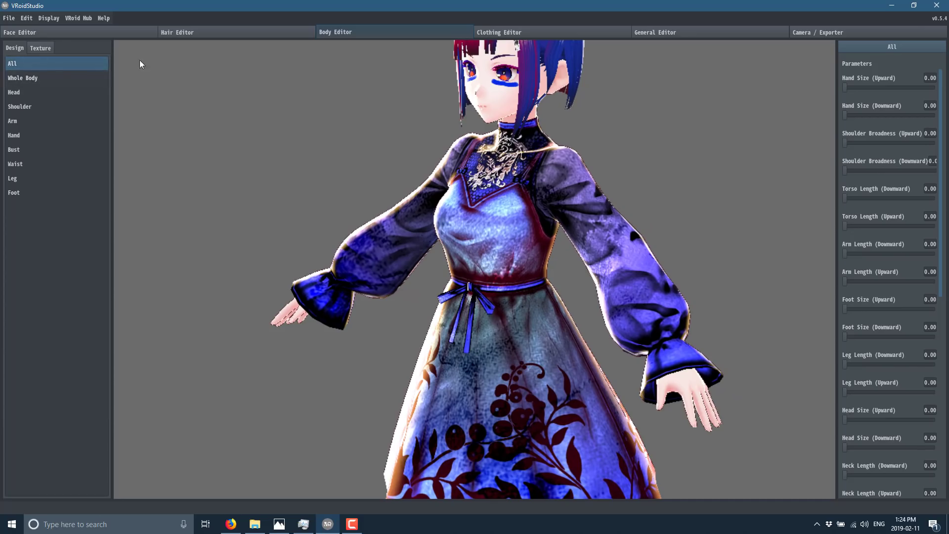
click(30, 78)
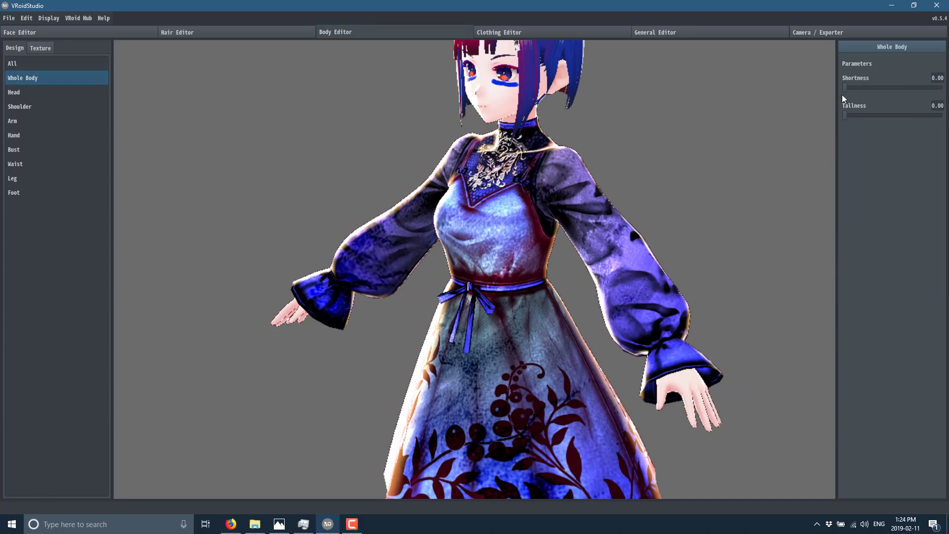
mouse_move(845, 87)
mouse_down()
mouse_move(914, 88)
mouse_move(831, 95)
mouse_up()
drag(903, 88, 844, 116)
drag(940, 88, 839, 92)
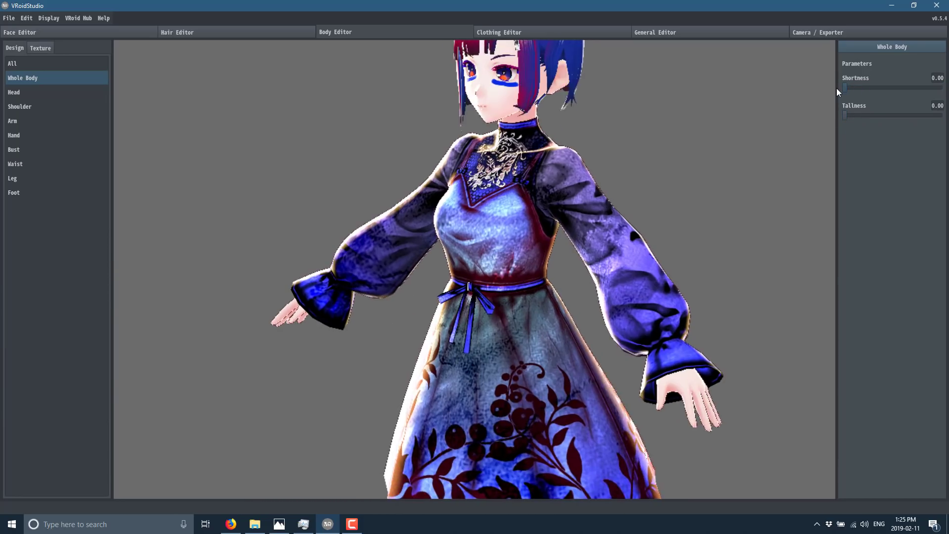
Make the bust fuller and set leg length to 0.06 upward and 0.36 downward
click(15, 150)
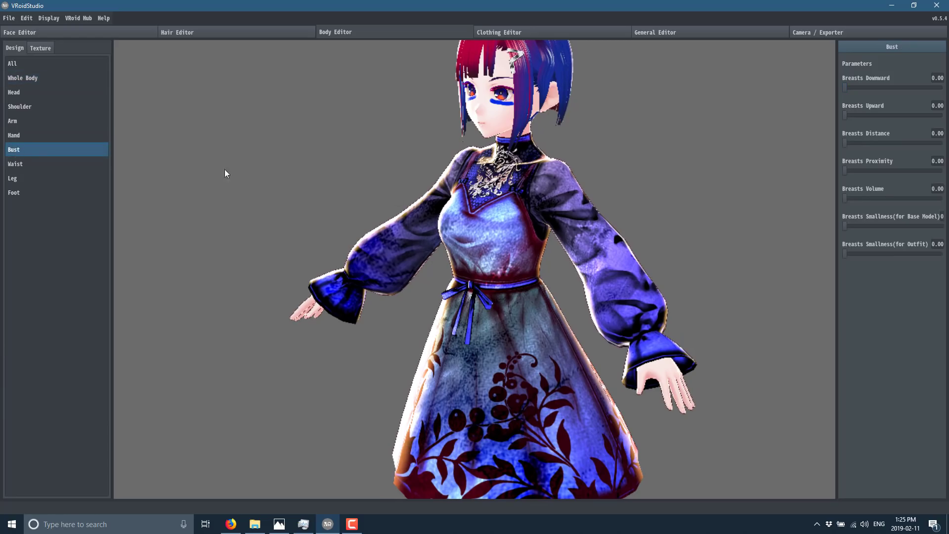
click(869, 198)
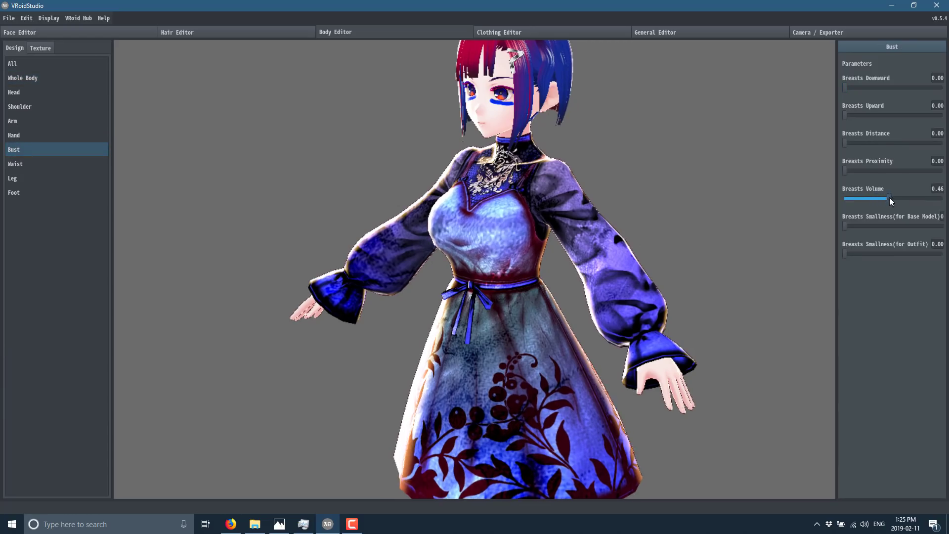
click(10, 183)
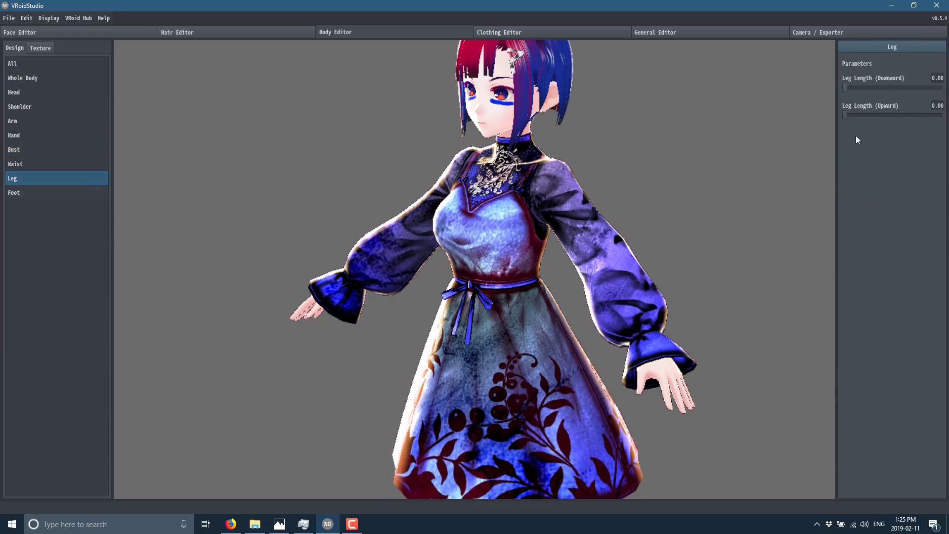
click(905, 116)
drag(905, 116, 850, 116)
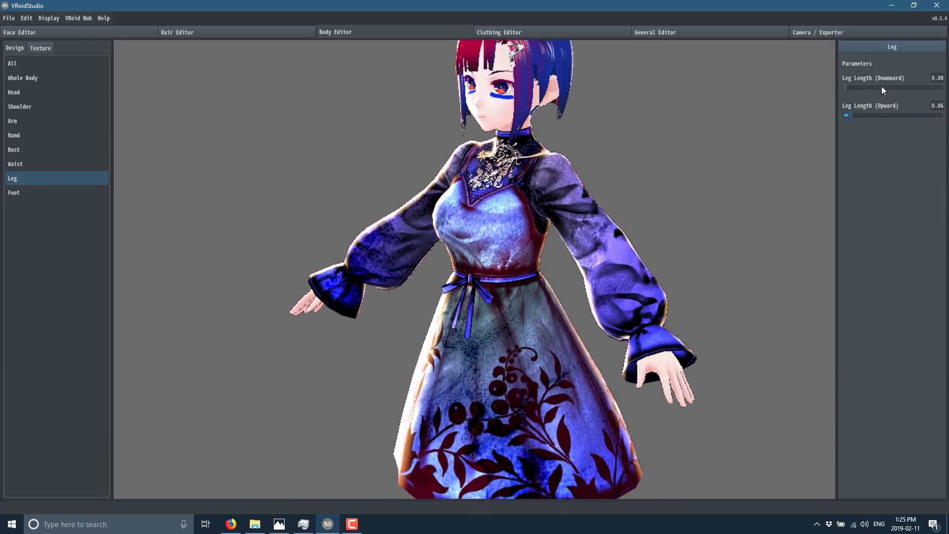
drag(884, 87, 880, 88)
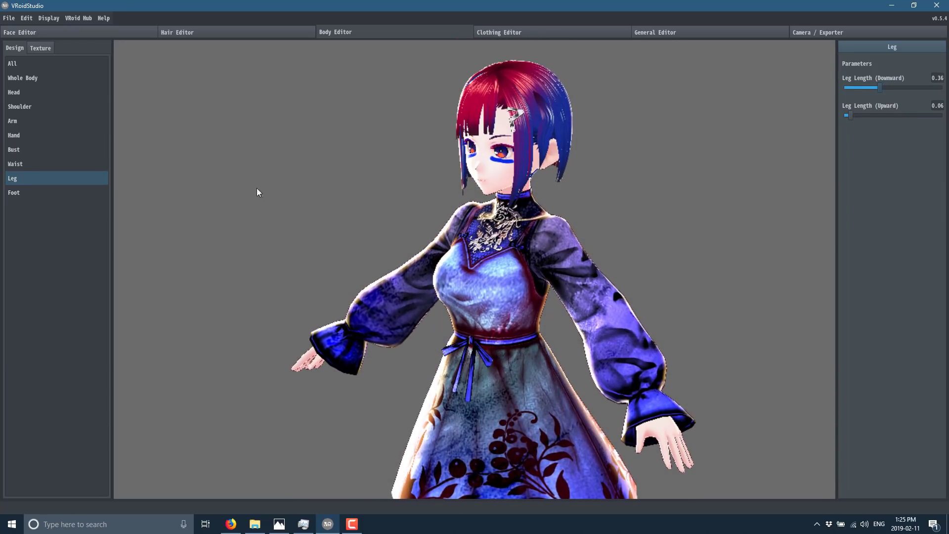
Set Head Size (Upward) to 0.10, keeping the head near normal size
click(25, 95)
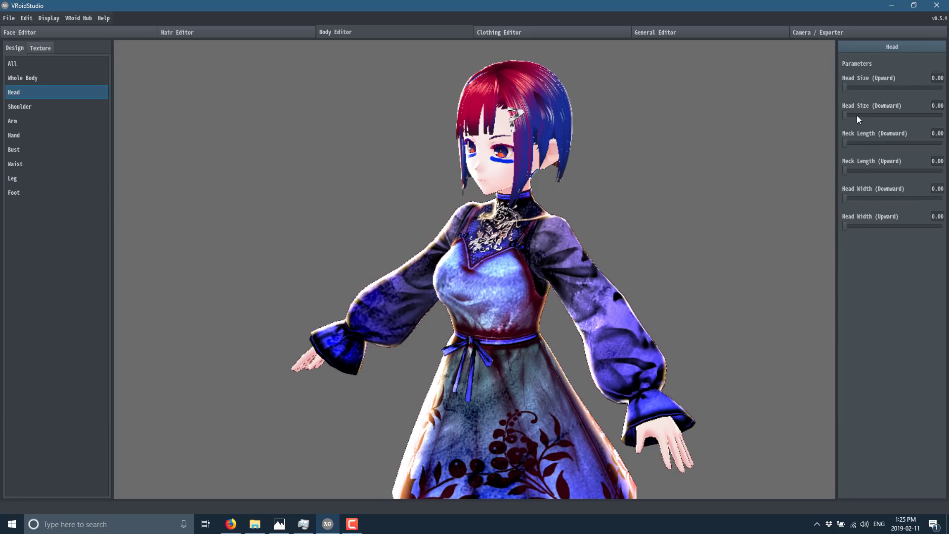
mouse_move(857, 117)
mouse_down()
mouse_move(903, 118)
mouse_move(856, 120)
mouse_up()
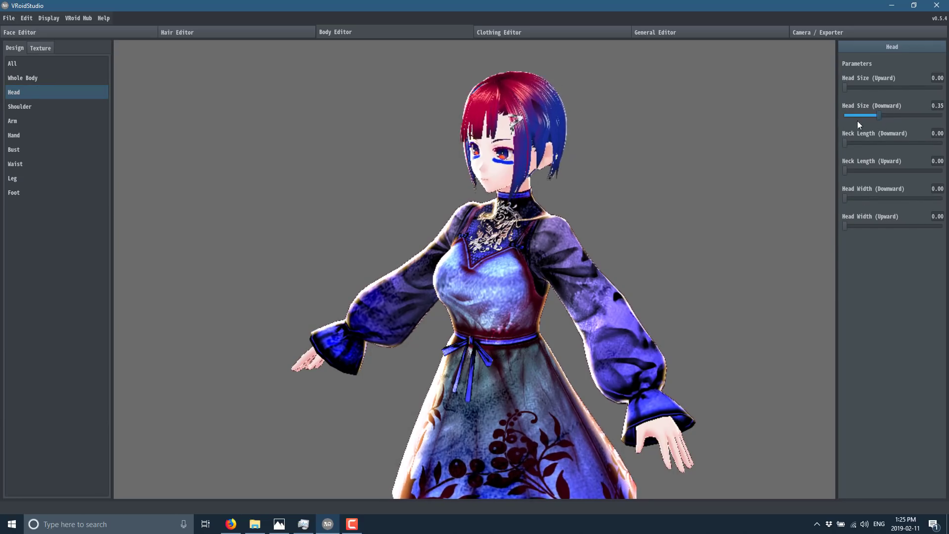
drag(845, 88, 910, 89)
scroll(735, 146, up, 3)
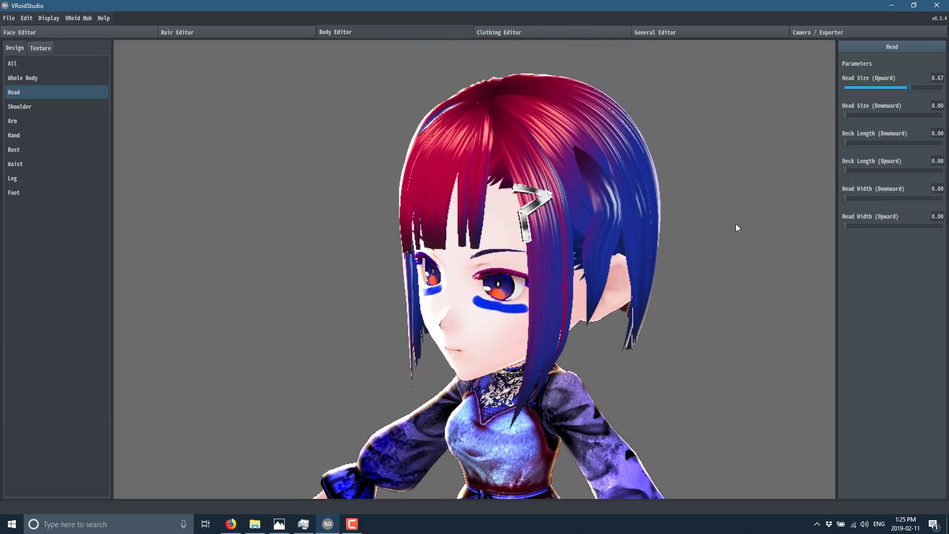
scroll(732, 307, down, 3)
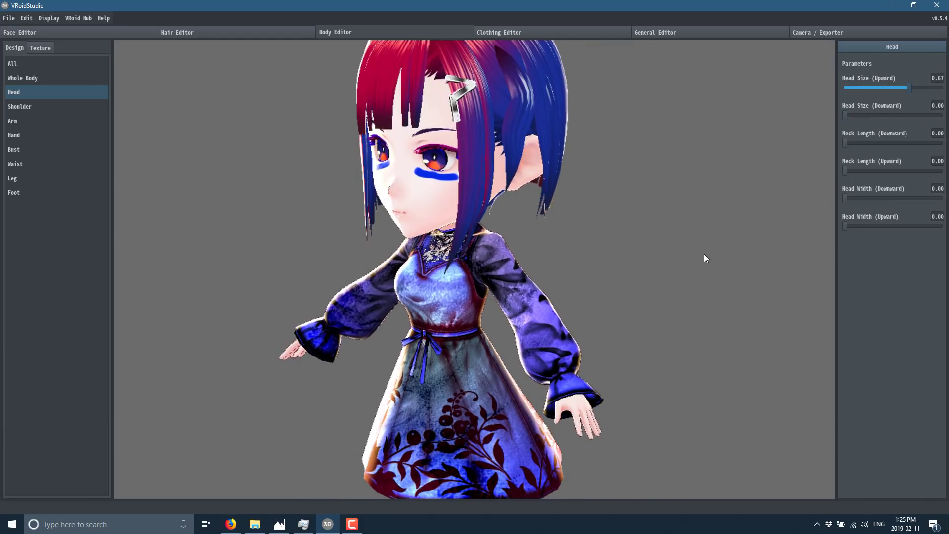
drag(876, 86, 853, 92)
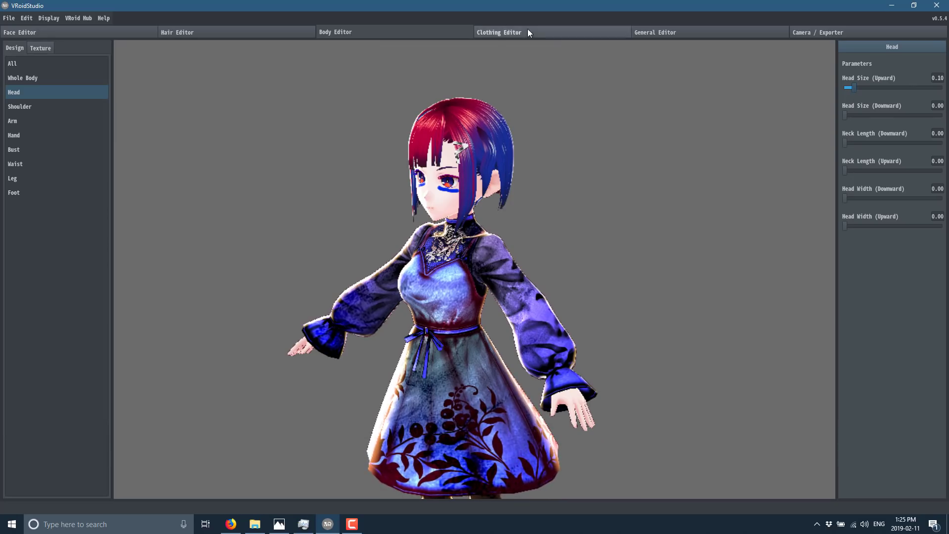
Switch to the Clothing Editor showing the One Piece dress's sleeve and skirt settings
click(512, 31)
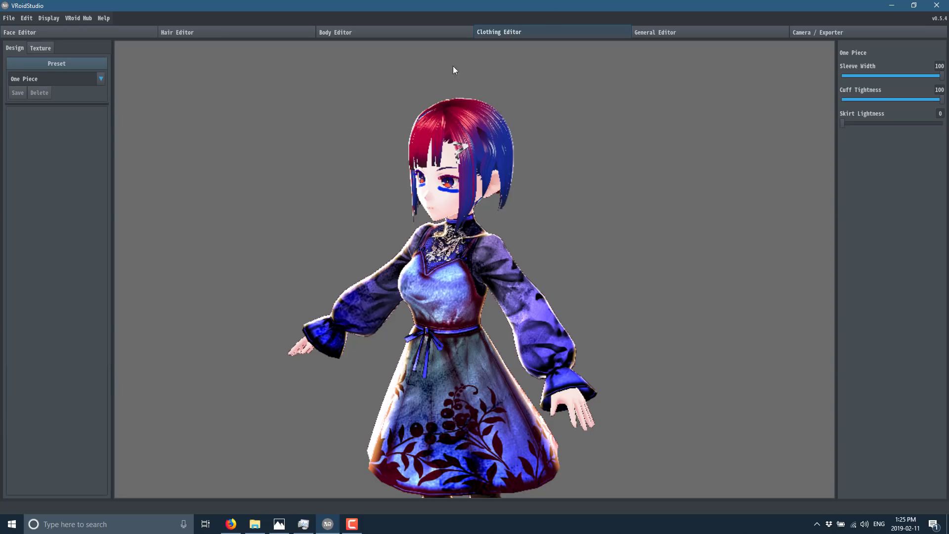
Bring up the VRoid Studio v0.5.4 beta download page in Firefox and browse it
click(228, 526)
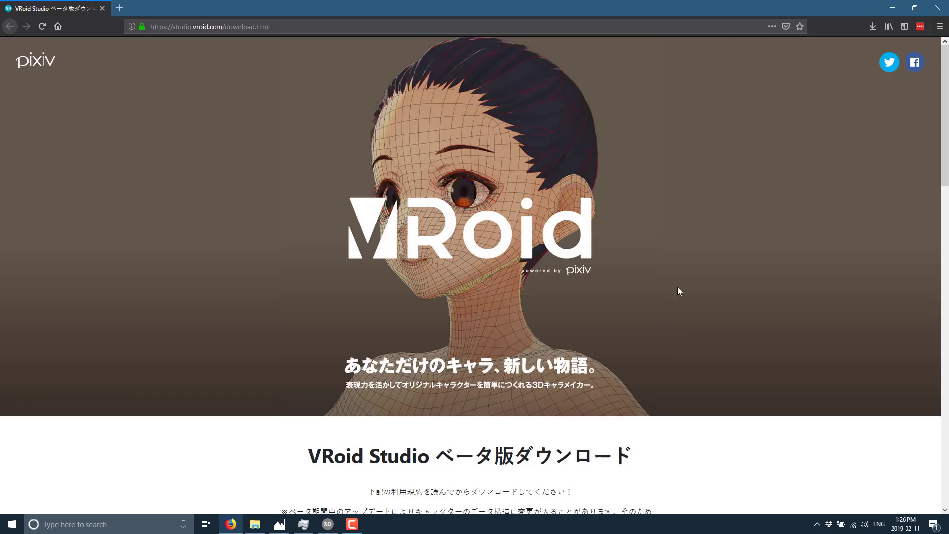
scroll(677, 291, down, 15)
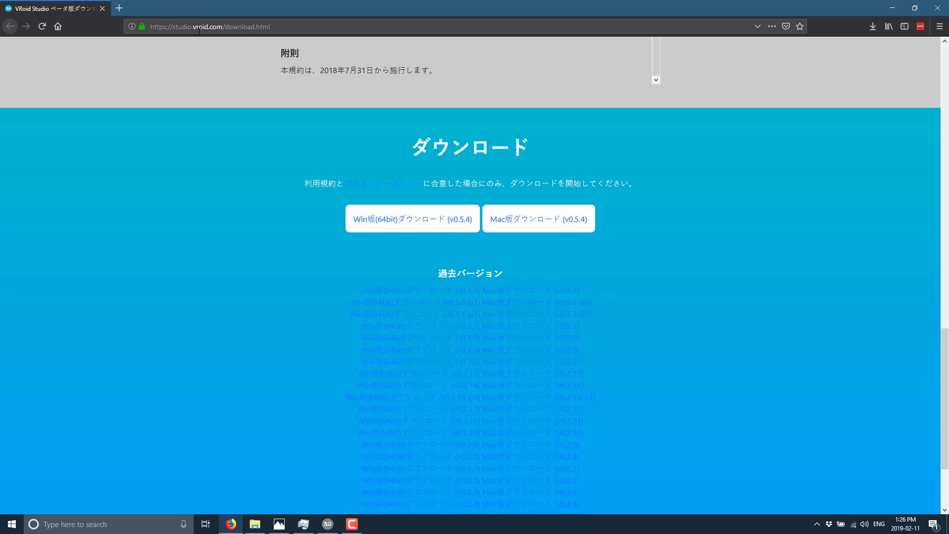
scroll(731, 273, up, 10)
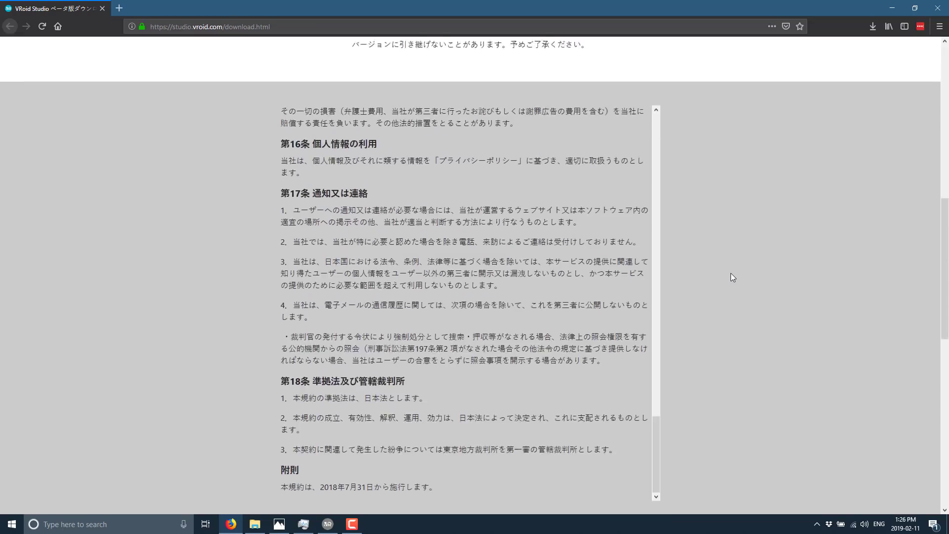
scroll(732, 277, up, 5)
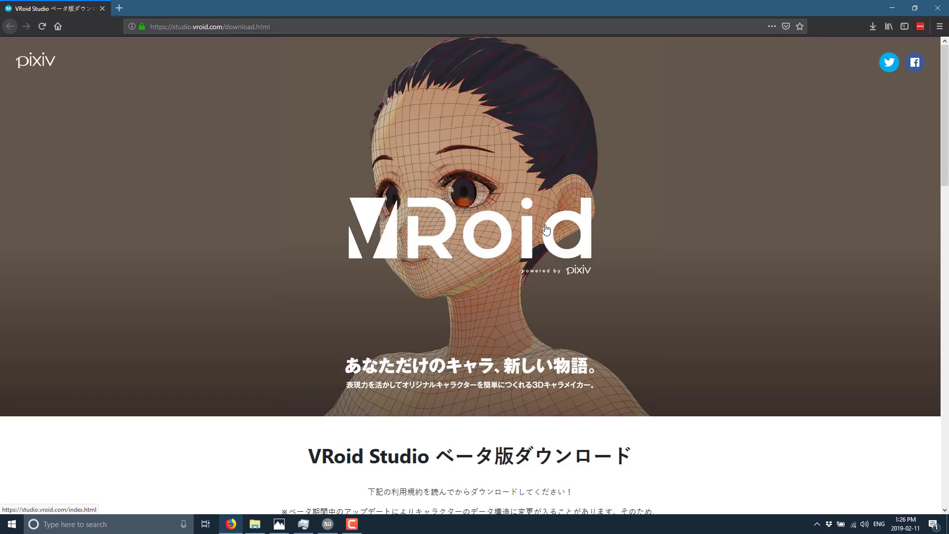
Back in VRoid Studio, set the outfit preset to School Uniform after briefly trying Pants
click(327, 525)
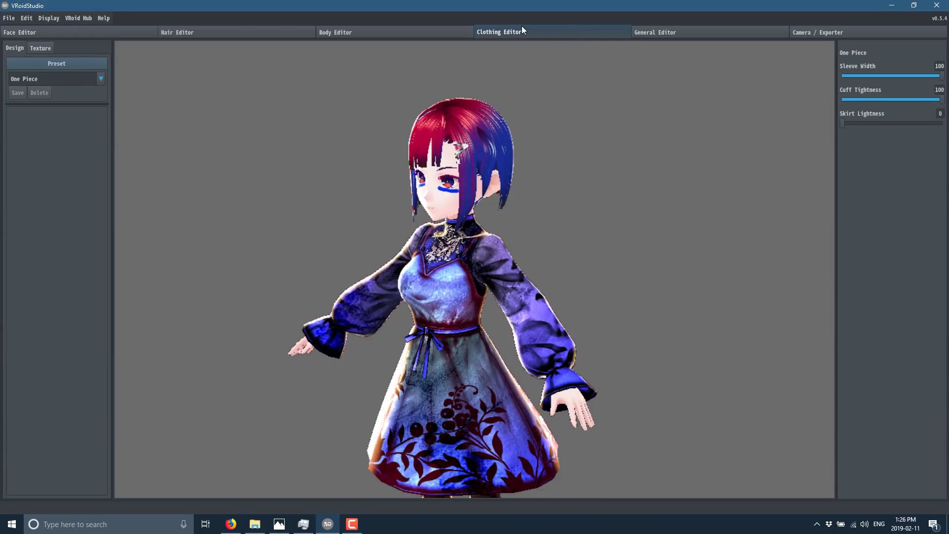
click(82, 77)
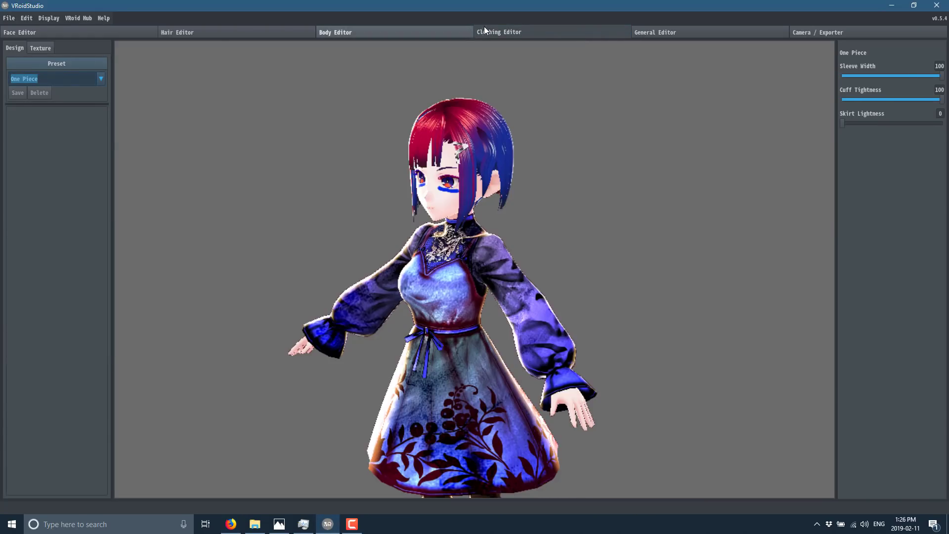
click(100, 80)
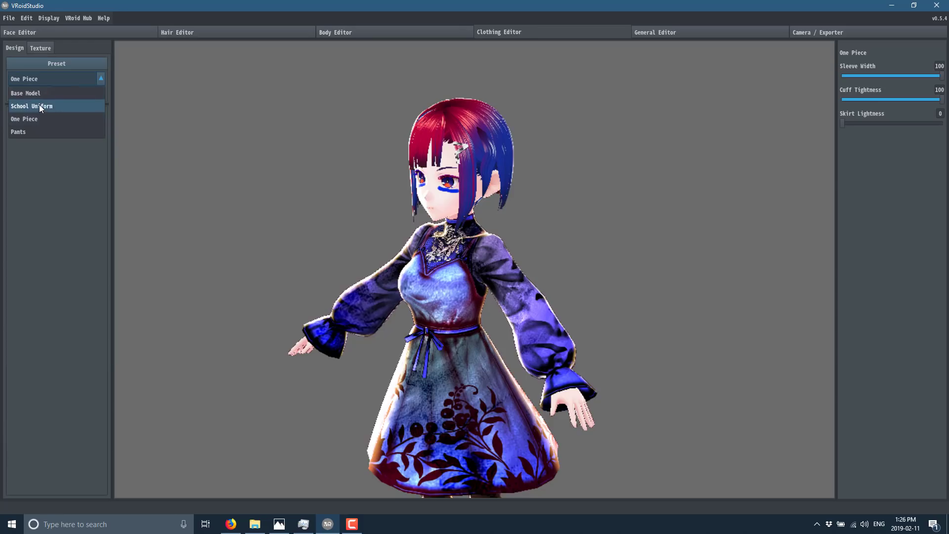
click(39, 105)
click(99, 77)
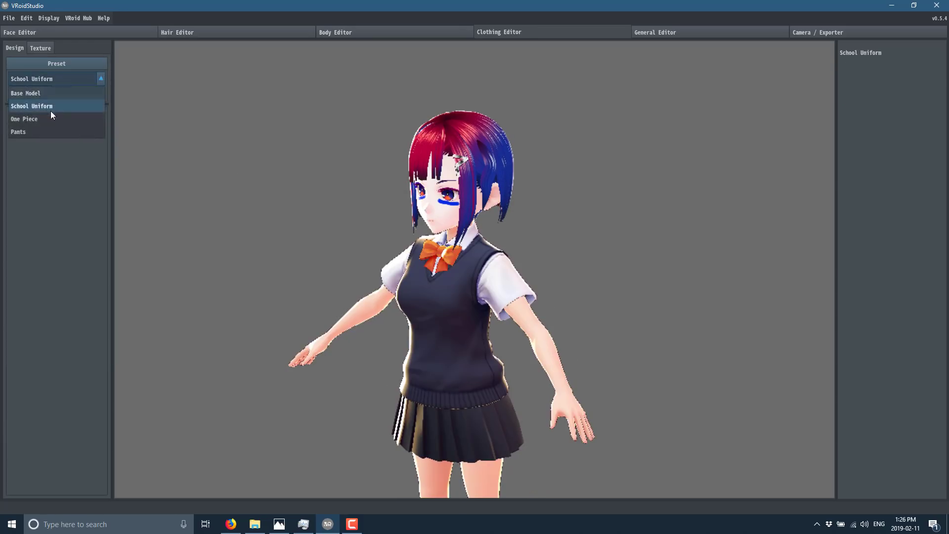
click(37, 132)
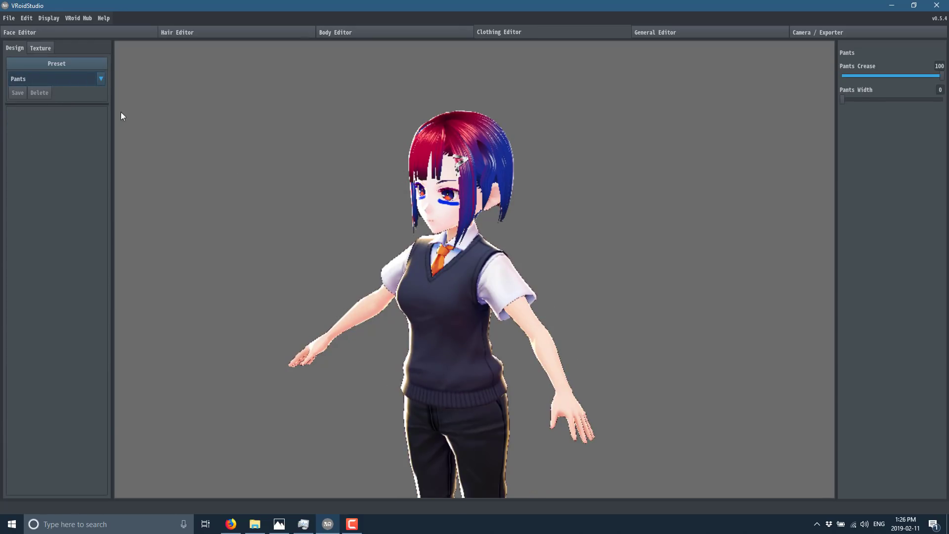
click(90, 78)
click(101, 77)
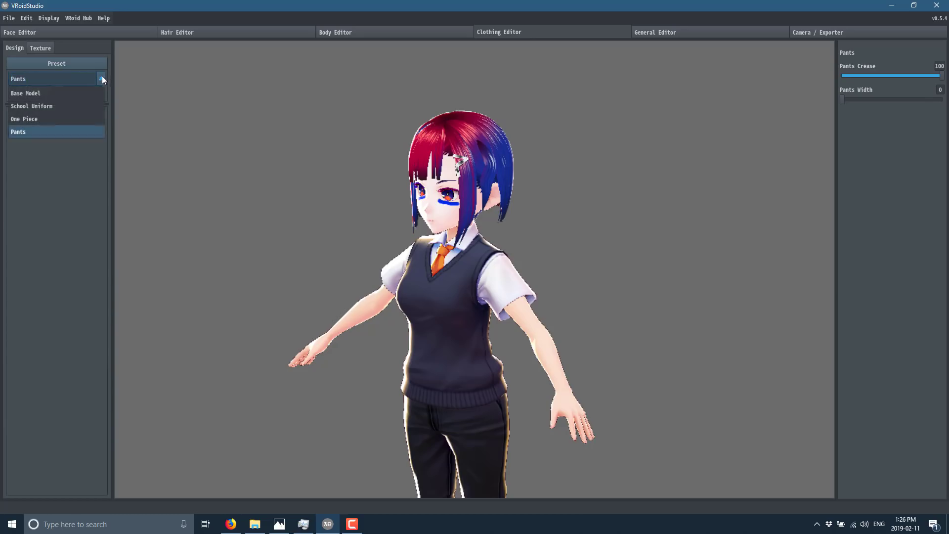
click(66, 107)
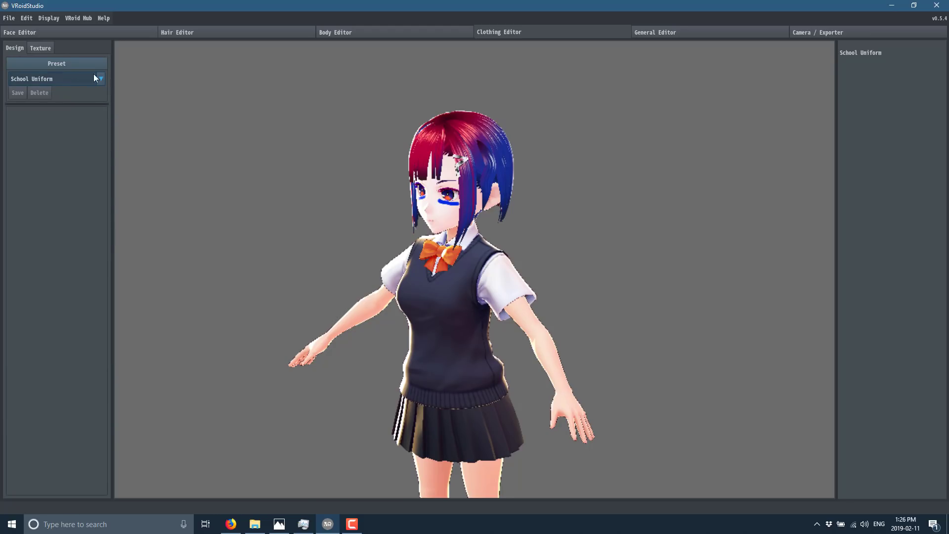
click(70, 82)
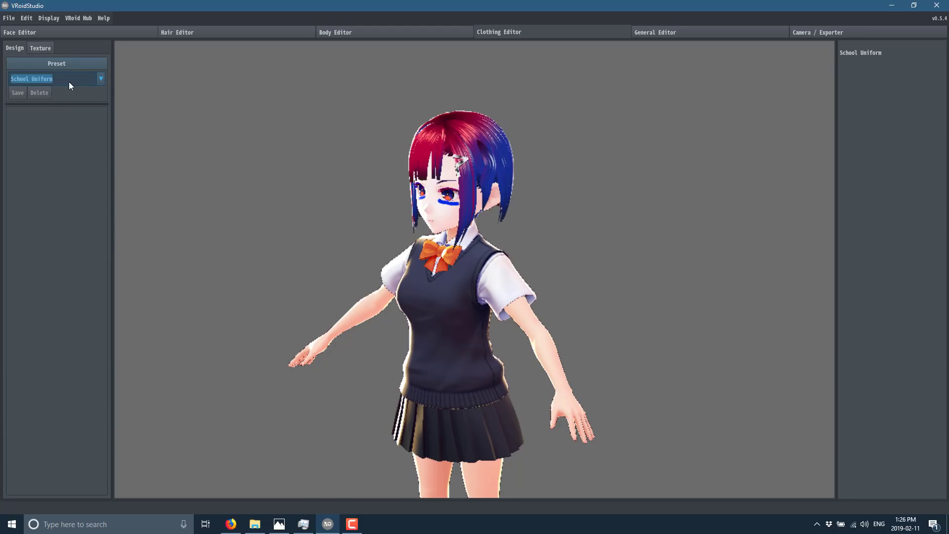
click(97, 76)
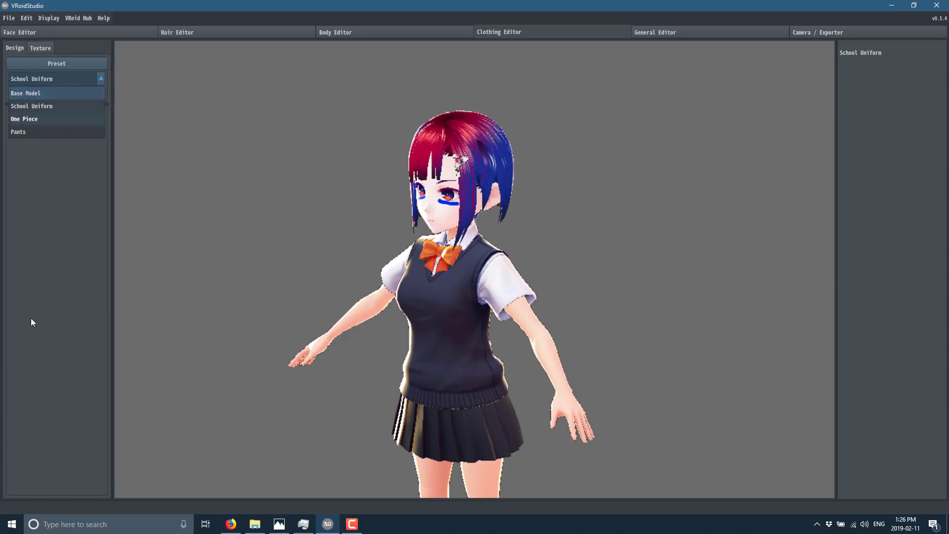
click(299, 270)
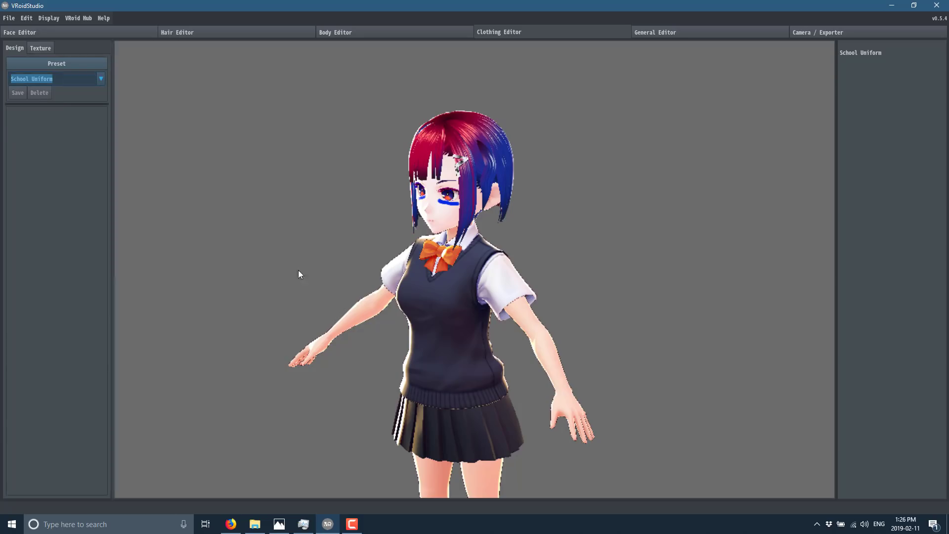
Set Eye Excursion to Upper 15.48, Lower 6.22 and Outer 19.49
click(686, 34)
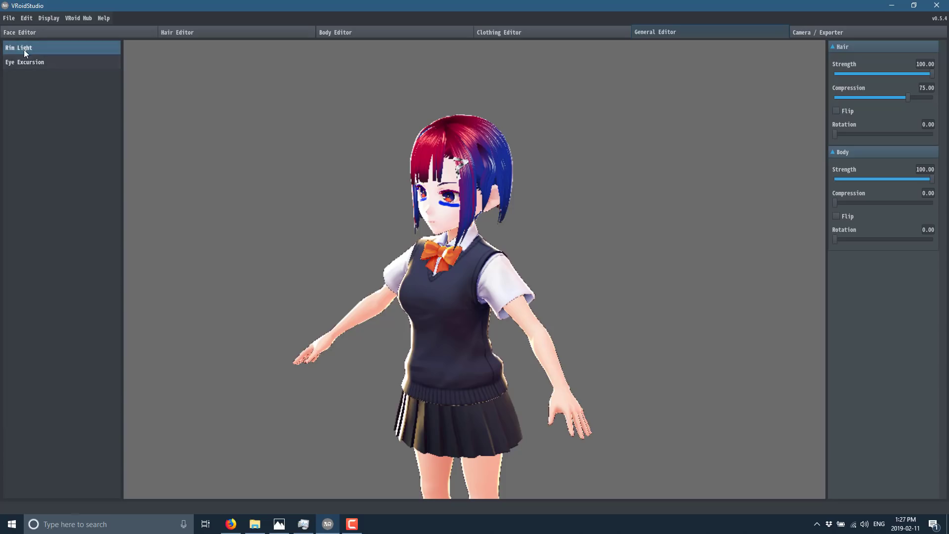
click(26, 63)
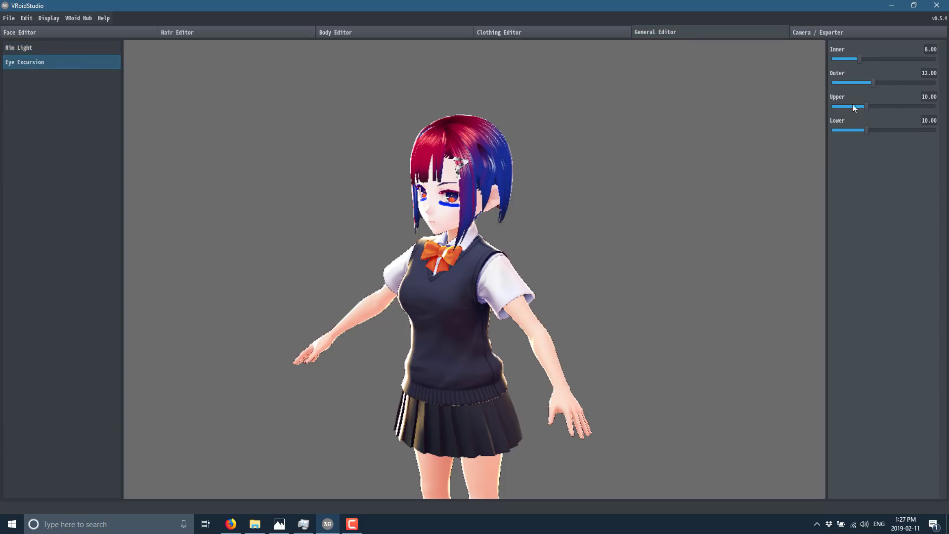
drag(864, 106, 881, 139)
mouse_move(876, 82)
mouse_down()
mouse_move(838, 81)
mouse_move(900, 82)
mouse_move(853, 84)
mouse_move(864, 87)
mouse_up()
click(826, 33)
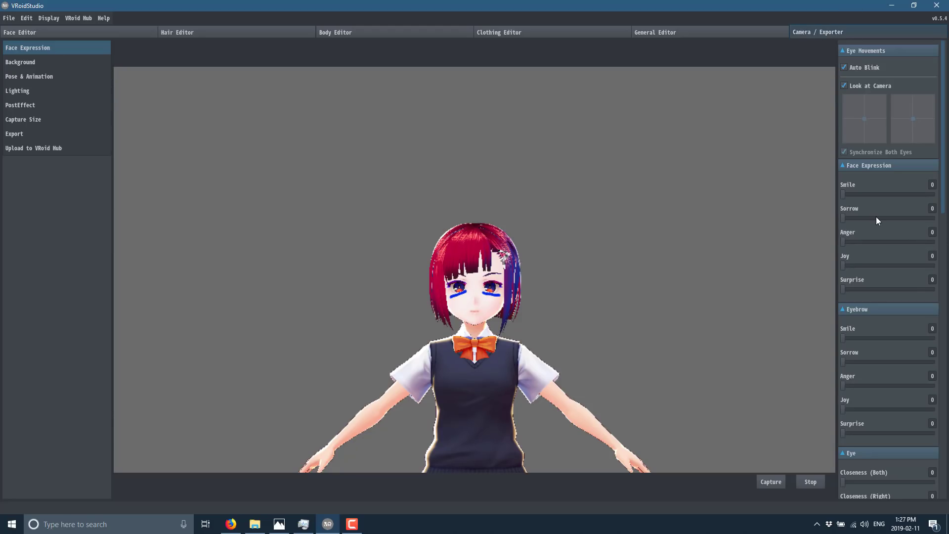
Raise Joy and add a little Sorrow so the character smiles with closed eyes
drag(844, 193, 853, 218)
drag(843, 266, 919, 294)
scroll(901, 322, down, 1)
scroll(901, 322, down, 2)
drag(879, 192, 922, 193)
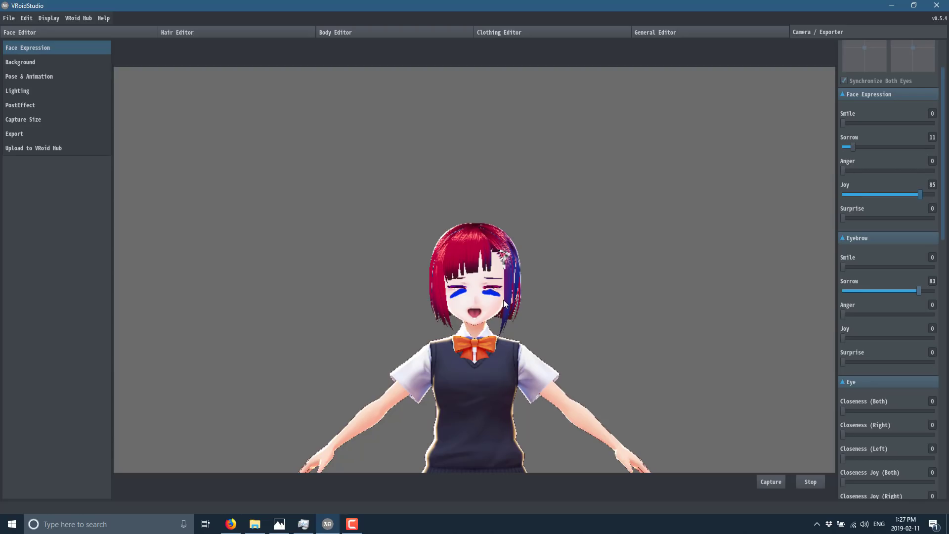
scroll(930, 321, down, 15)
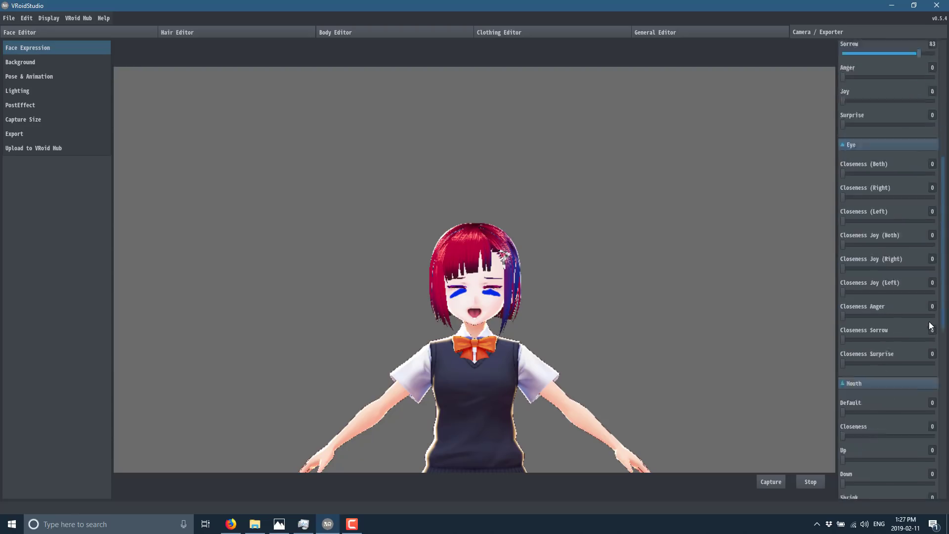
scroll(921, 306, down, 5)
Set Mouth U to 33, Fang1 to 69 and Fang2 (Upper) to 81
drag(875, 341, 904, 342)
click(873, 341)
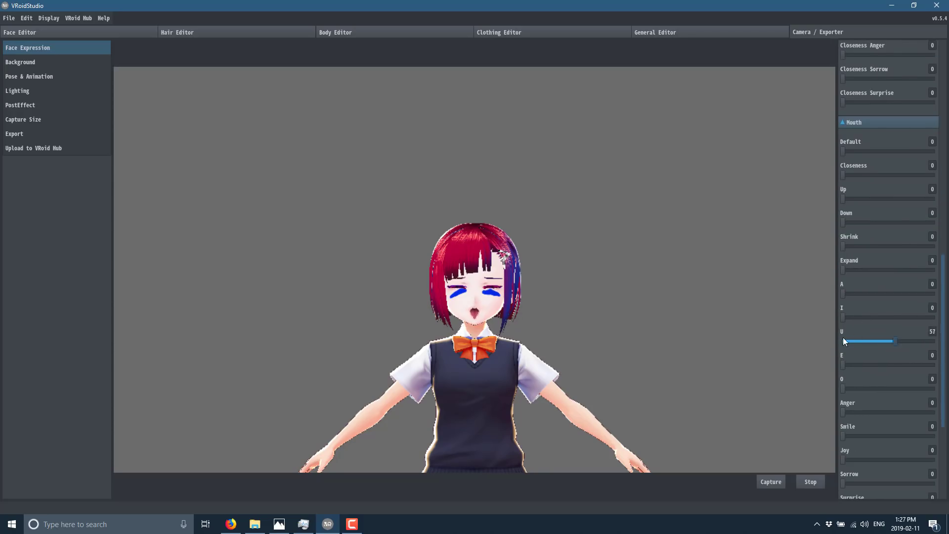
scroll(881, 340, down, 3)
scroll(881, 339, down, 5)
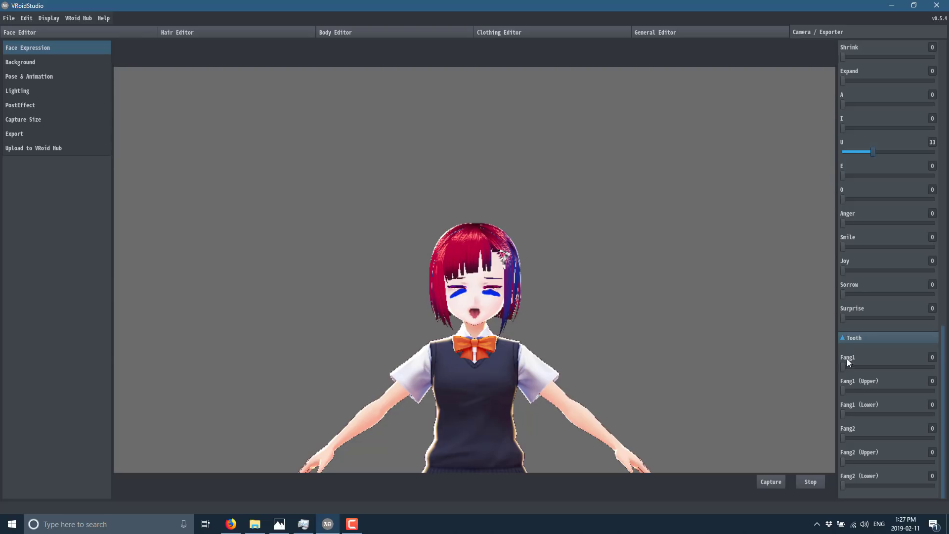
drag(846, 364, 894, 368)
drag(843, 461, 912, 465)
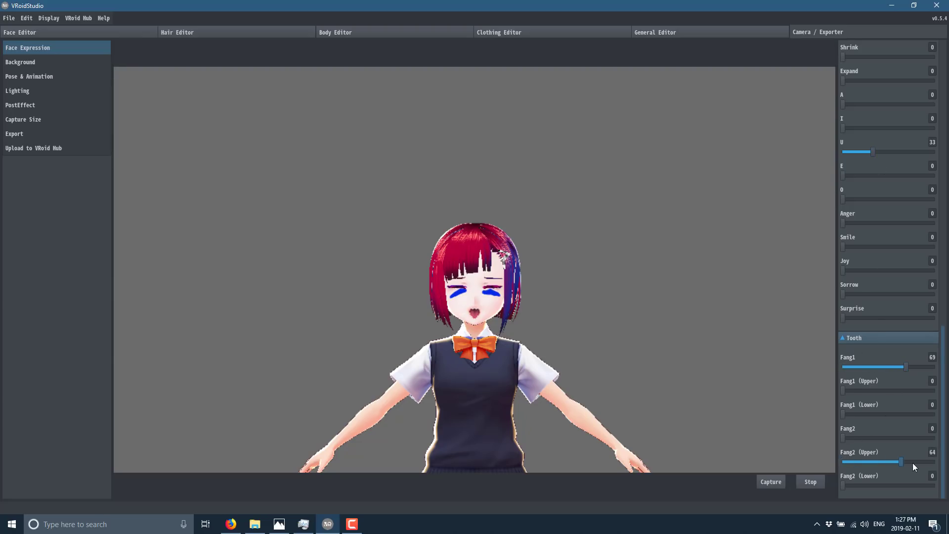
scroll(485, 302, up, 4)
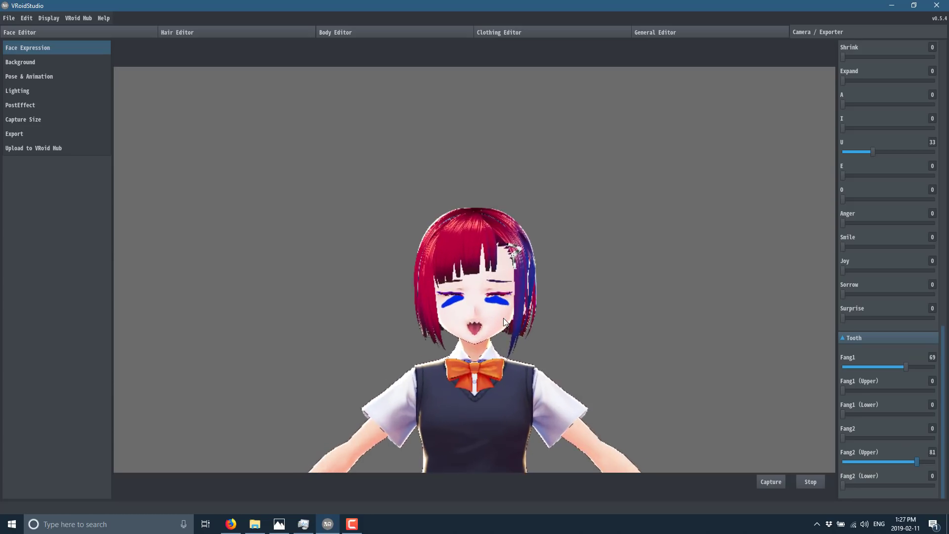
scroll(503, 323, up, 3)
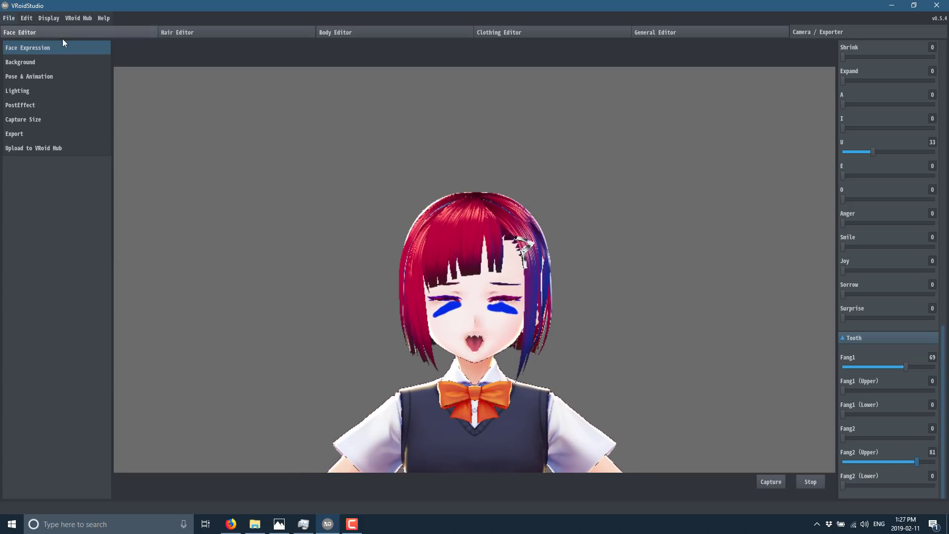
click(20, 62)
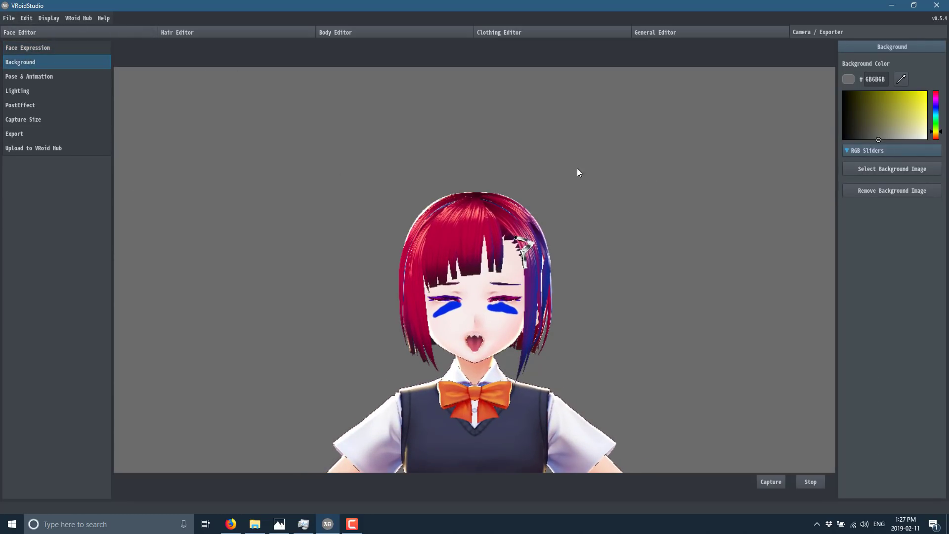
Make the background yellow and bring up Pose & Animation with her full body in view
click(918, 102)
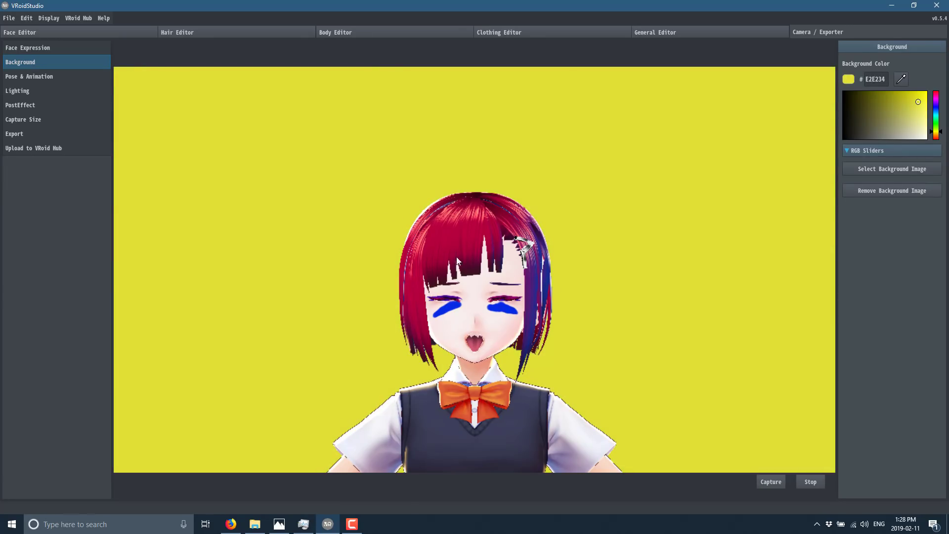
click(12, 78)
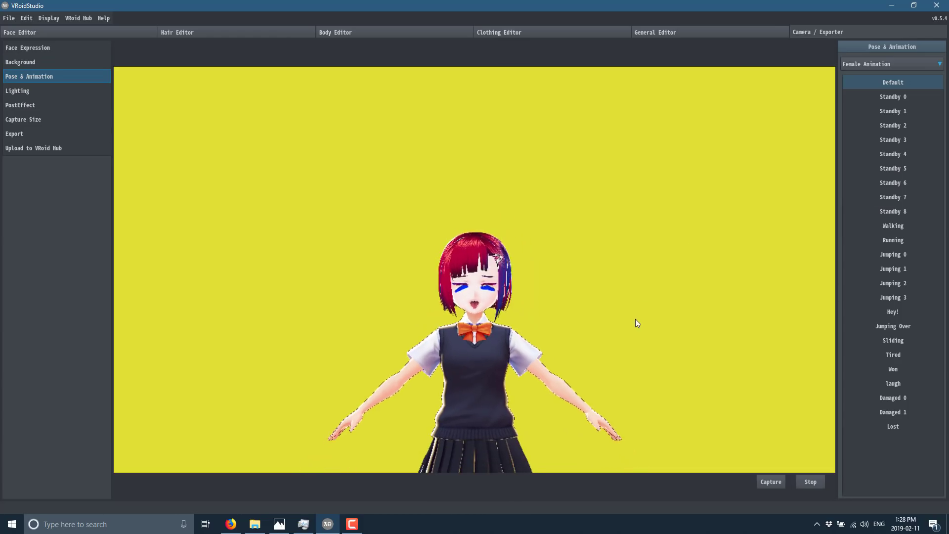
middle_drag(634, 334, 619, 146)
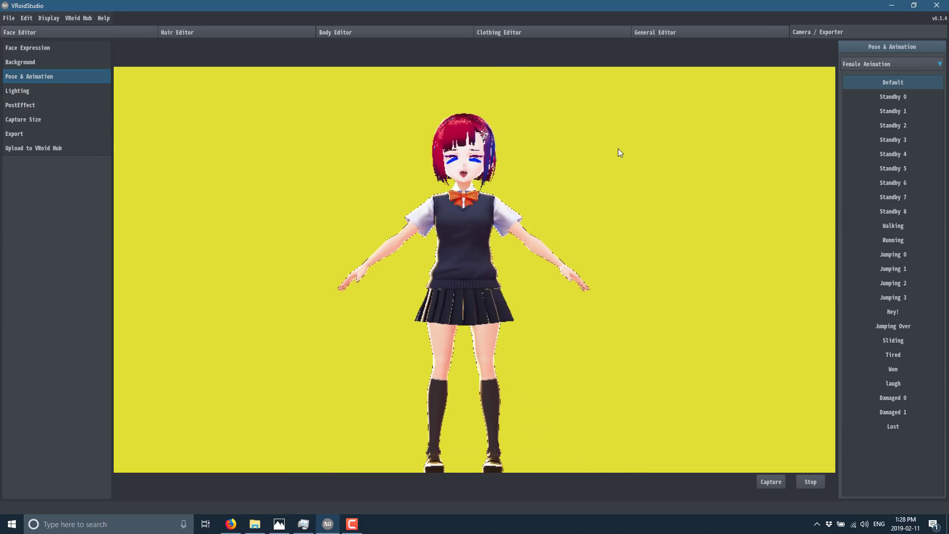
Preview the Standby 7, 8, 4, 3, 2, Running, Jumping 0 and Jumping 1 female animations
click(893, 199)
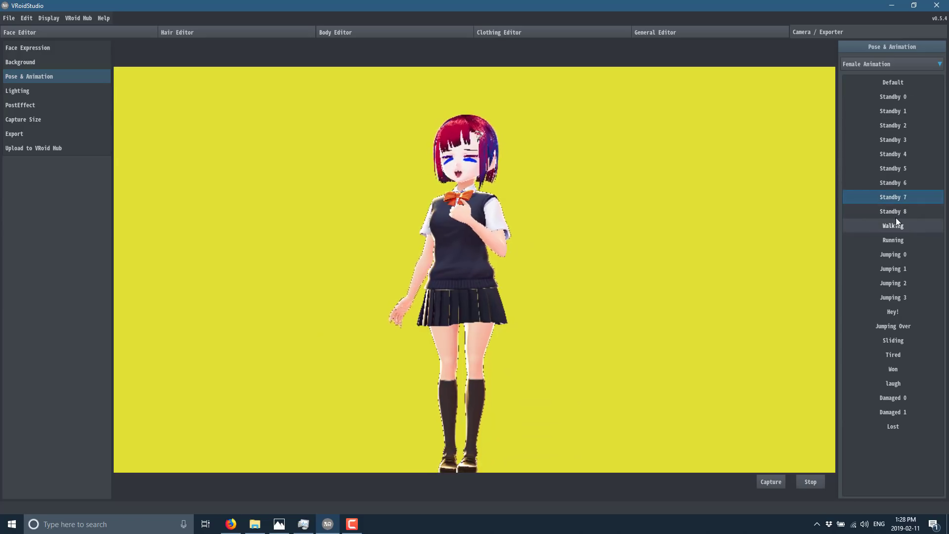
click(893, 211)
click(898, 154)
click(898, 140)
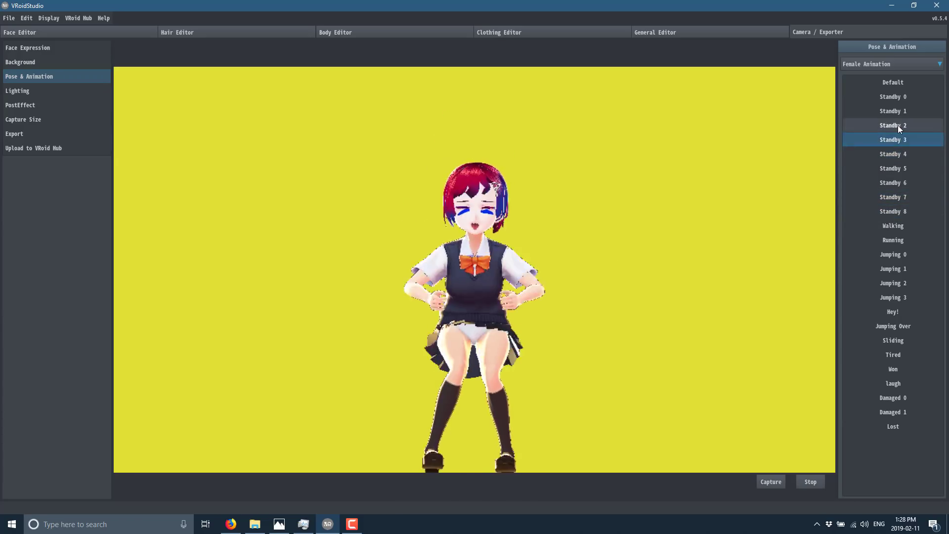
click(898, 126)
click(891, 241)
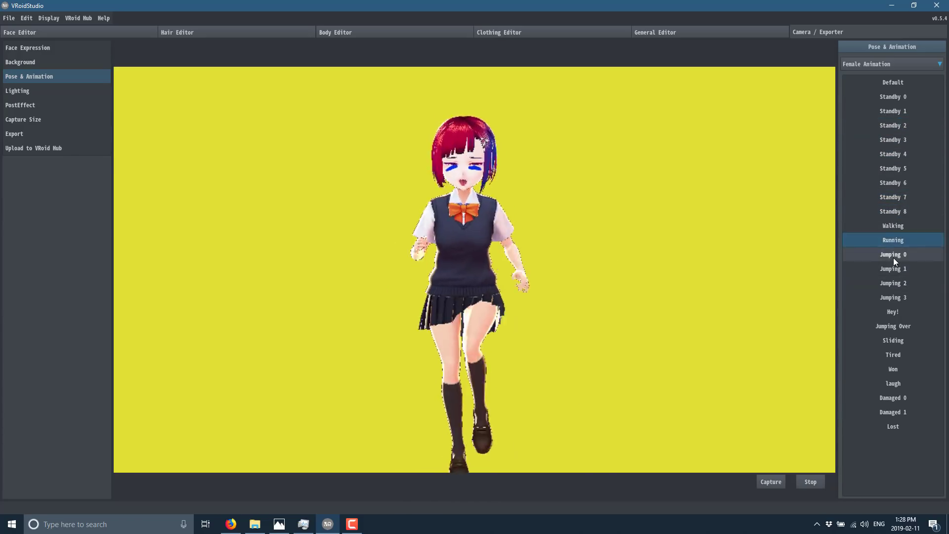
click(894, 257)
click(897, 274)
Preview Hey!, Jumping Over, Sliding, Tired, Won, laugh and Damaged 0–1, ending on Lost
click(904, 312)
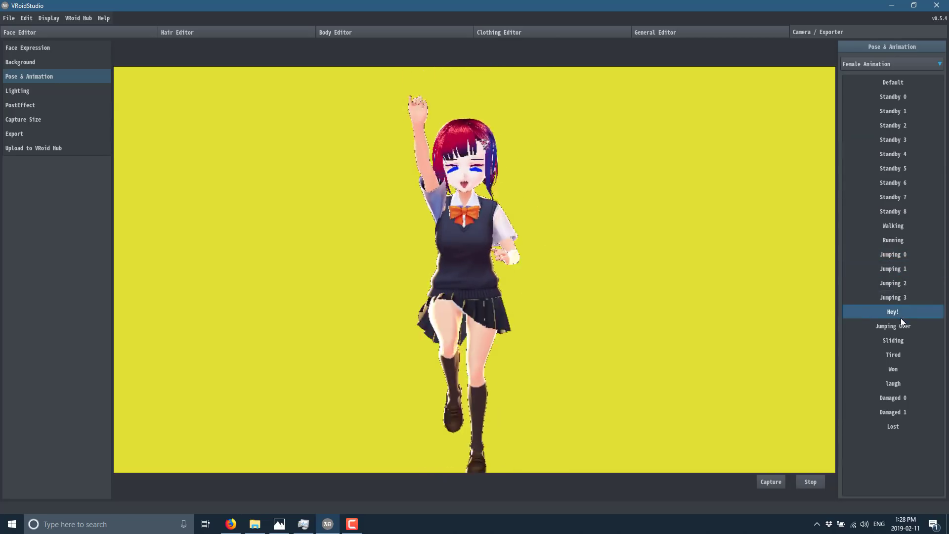
click(898, 328)
click(895, 340)
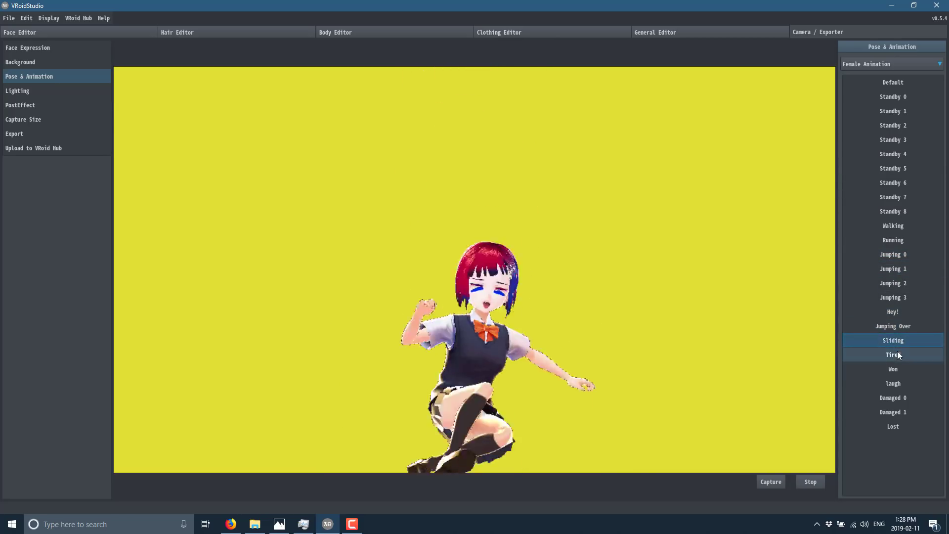
click(897, 354)
click(899, 370)
click(901, 381)
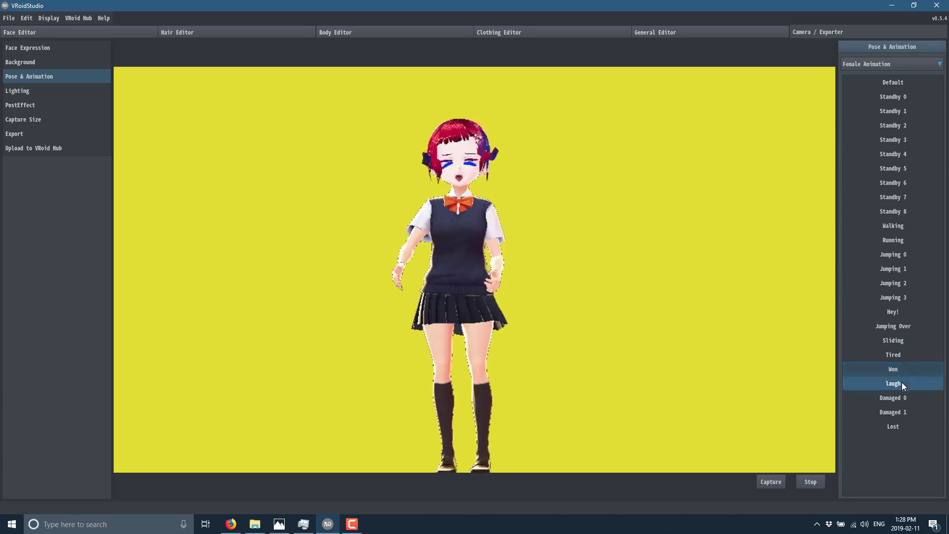
click(893, 396)
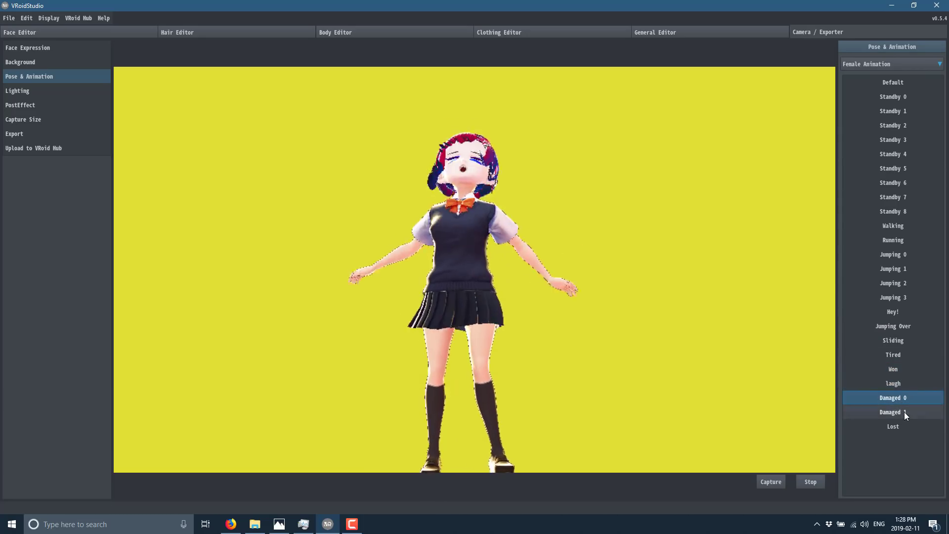
click(904, 412)
click(895, 425)
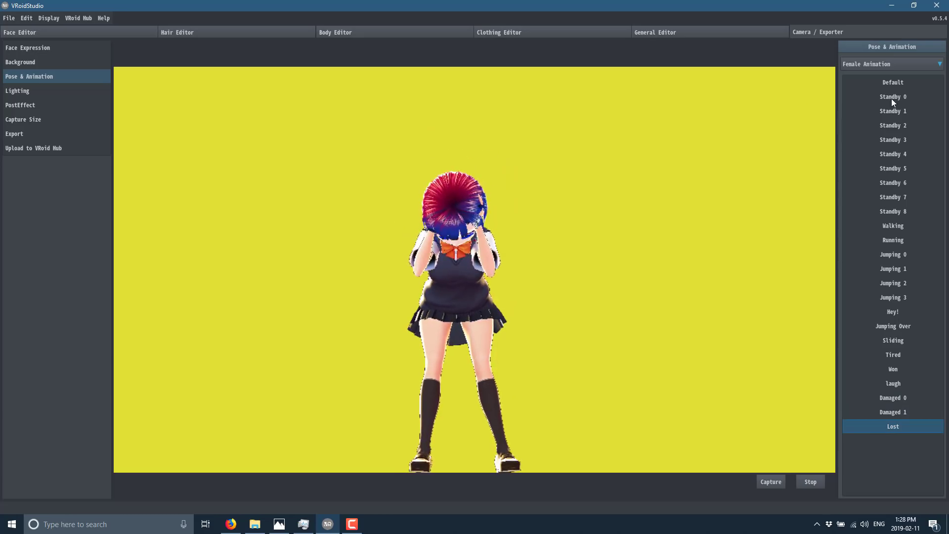
click(919, 63)
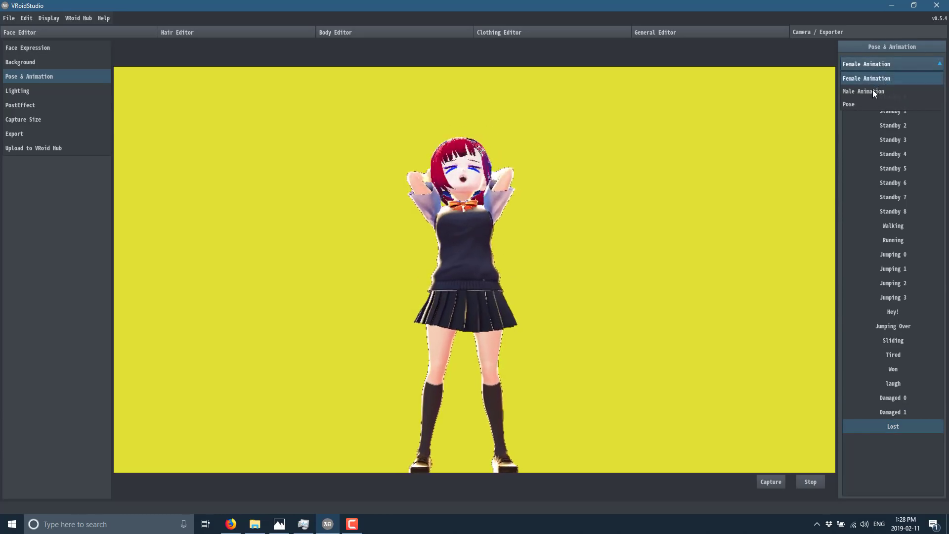
Switch to manual Pose and enable the Comic, ColorGrading and Bloom post-effects
click(858, 103)
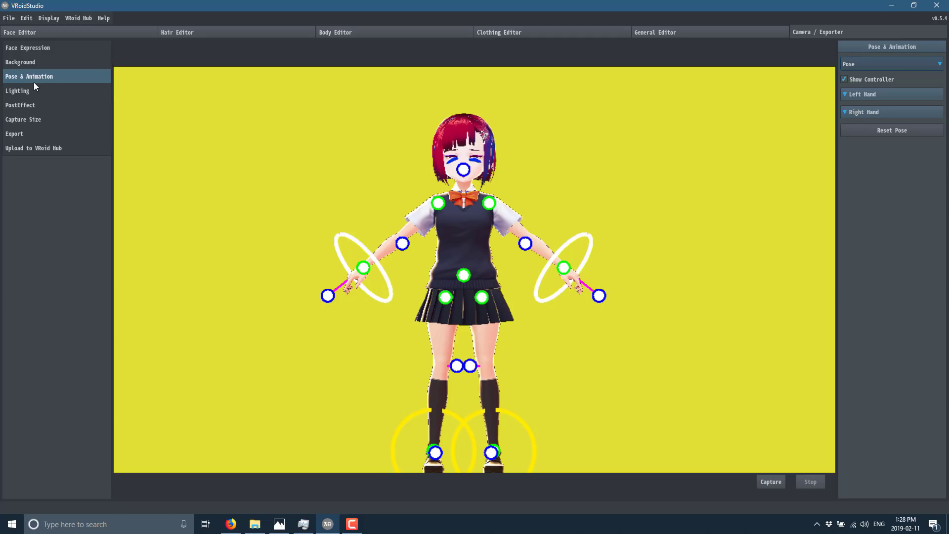
click(15, 106)
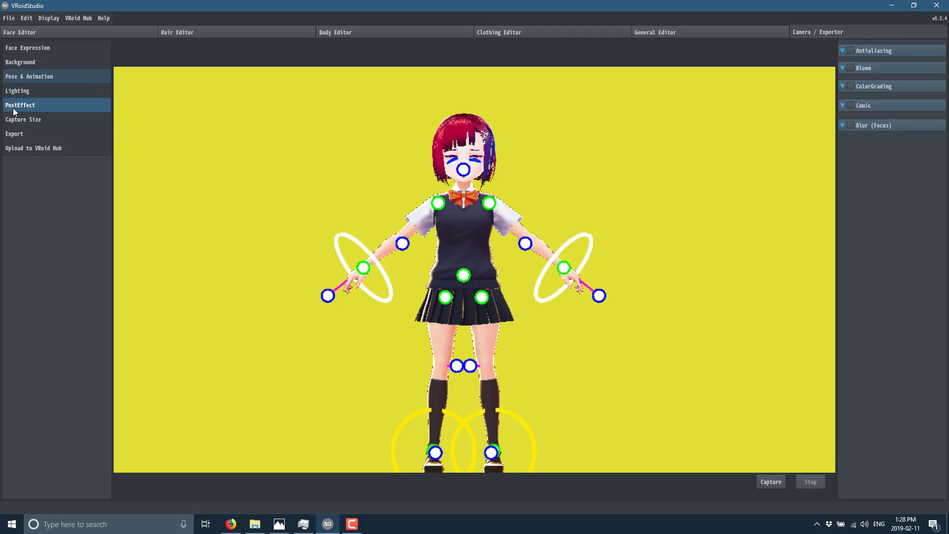
click(852, 104)
click(851, 84)
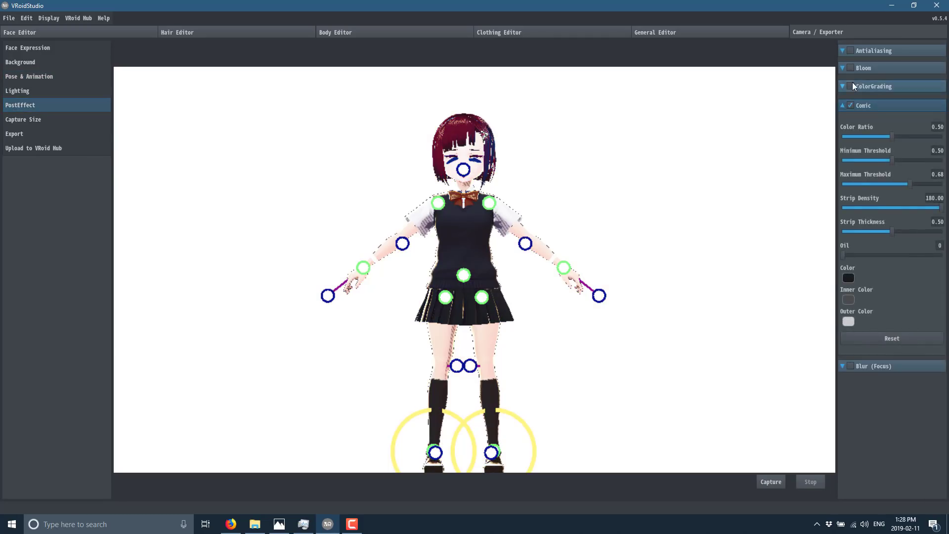
click(851, 68)
click(851, 69)
Glance at the antialiasing settings, then bring up the Export panel
click(859, 52)
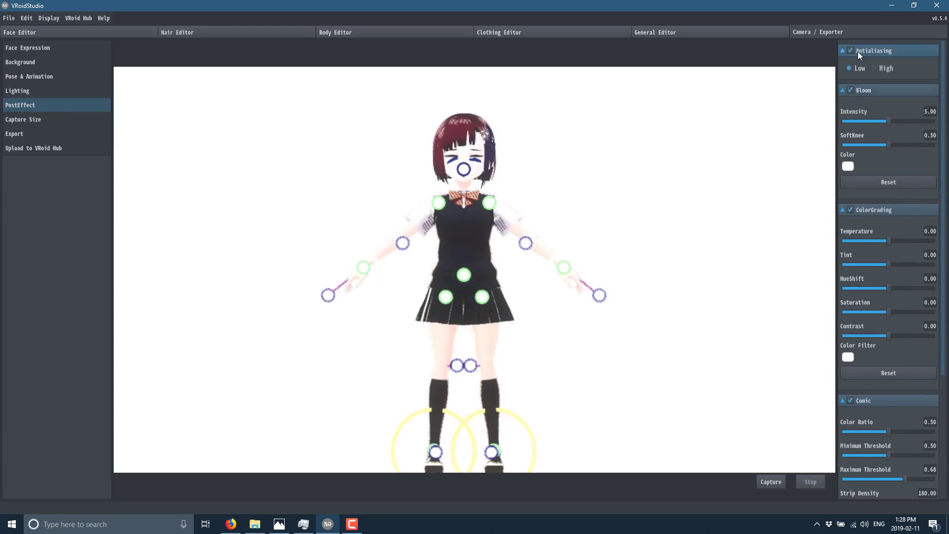
click(859, 52)
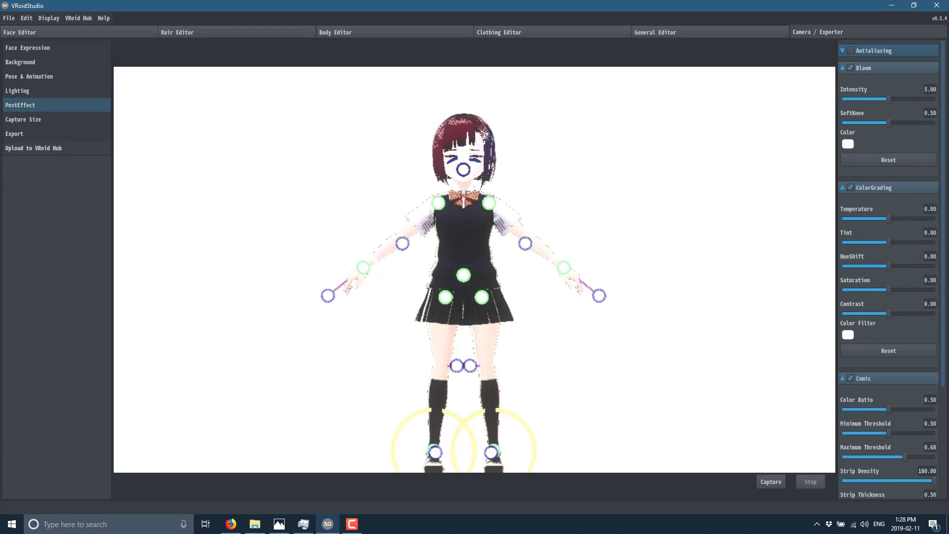
click(19, 134)
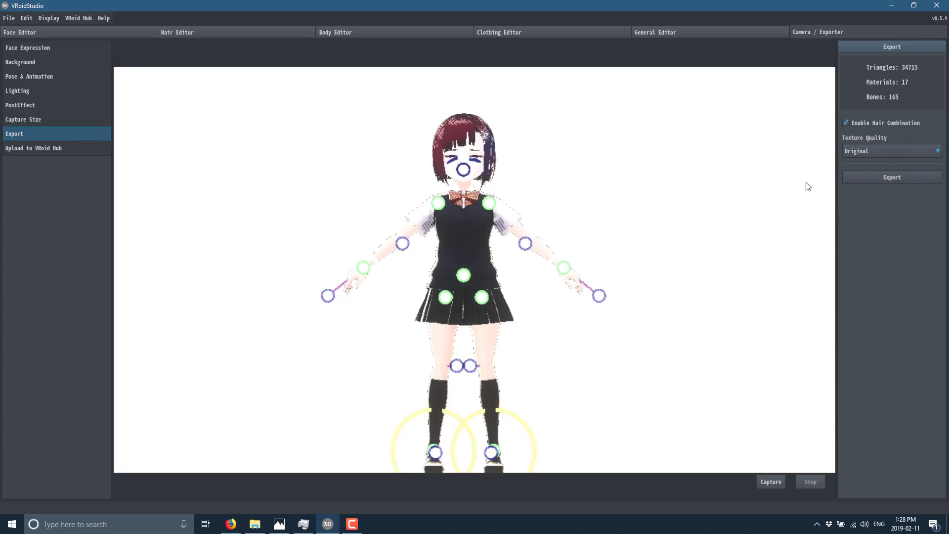
Export the avatar as Darkness_Shibu.vrm to the Desktop and minimize VRoid Studio
click(904, 177)
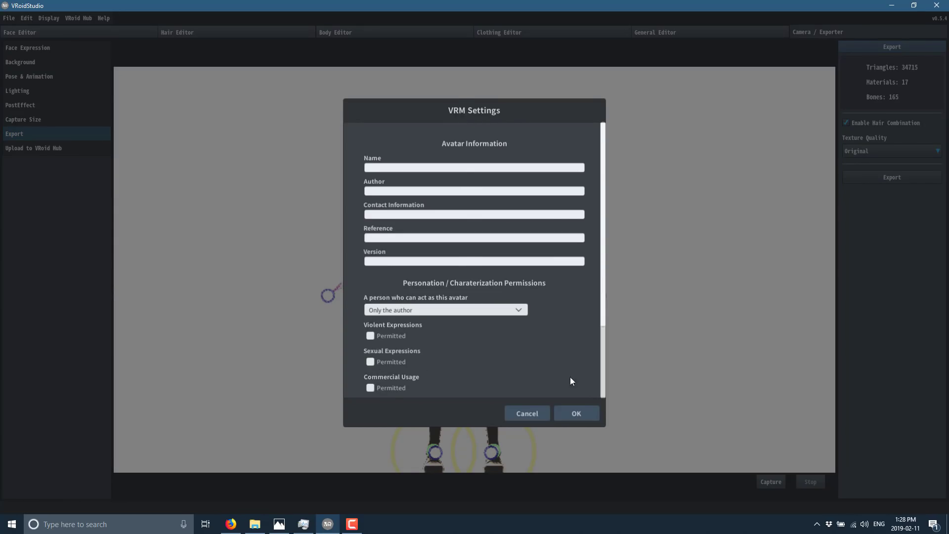
click(577, 413)
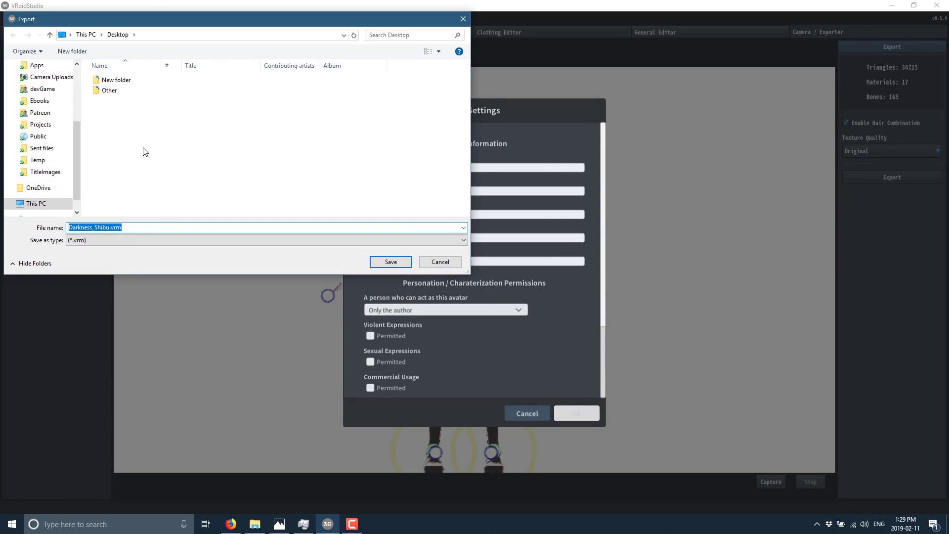
click(391, 261)
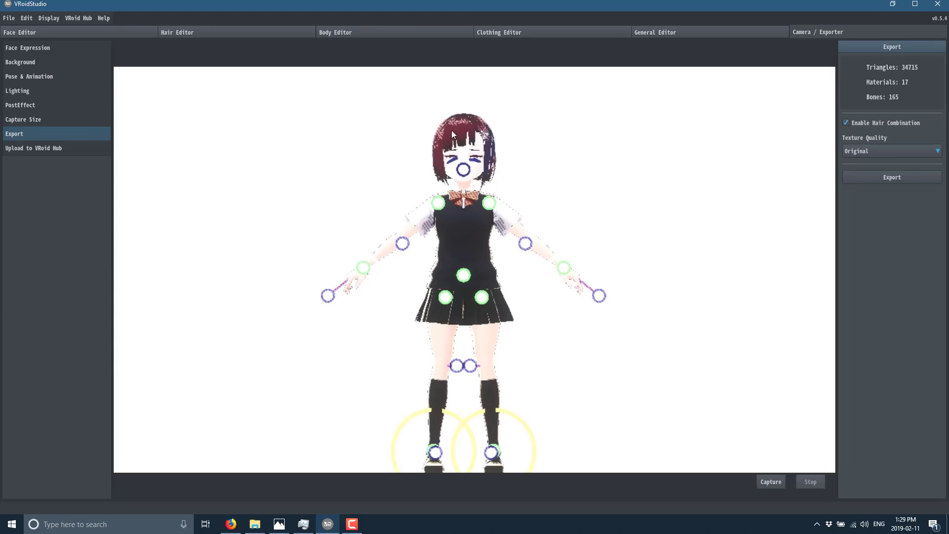
click(892, 6)
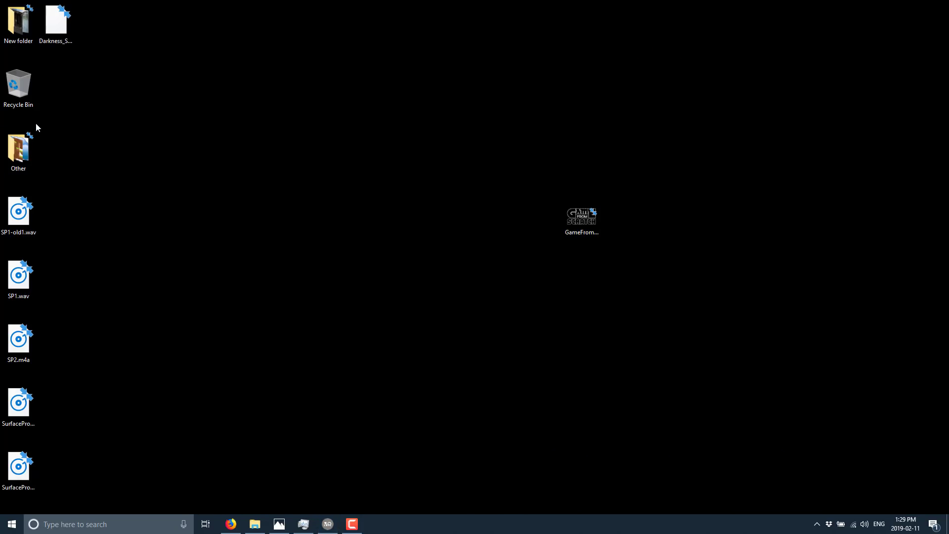
Rename Darkness_Shibu.vrm to Darkness_Shibu.glb on the desktop, confirming the extension change
click(57, 25)
click(520, 344)
click(70, 44)
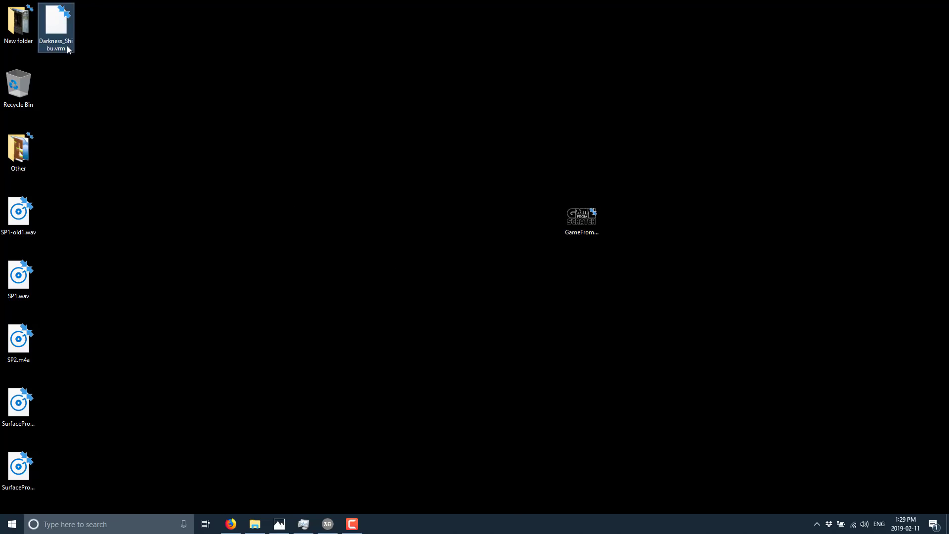
click(67, 45)
key(End)
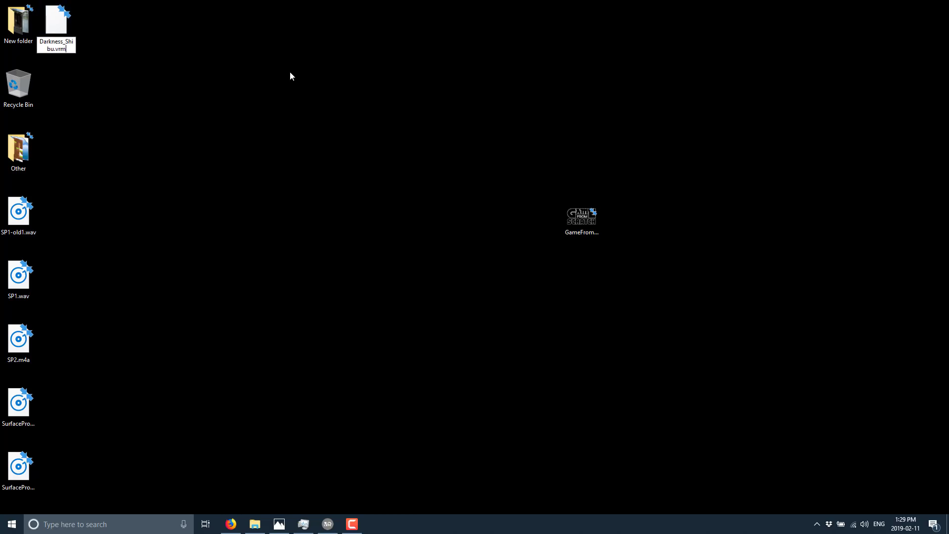
key(shift+Left)
key(shift+Left)
key(shift+Left)
text(glb)
key(Return)
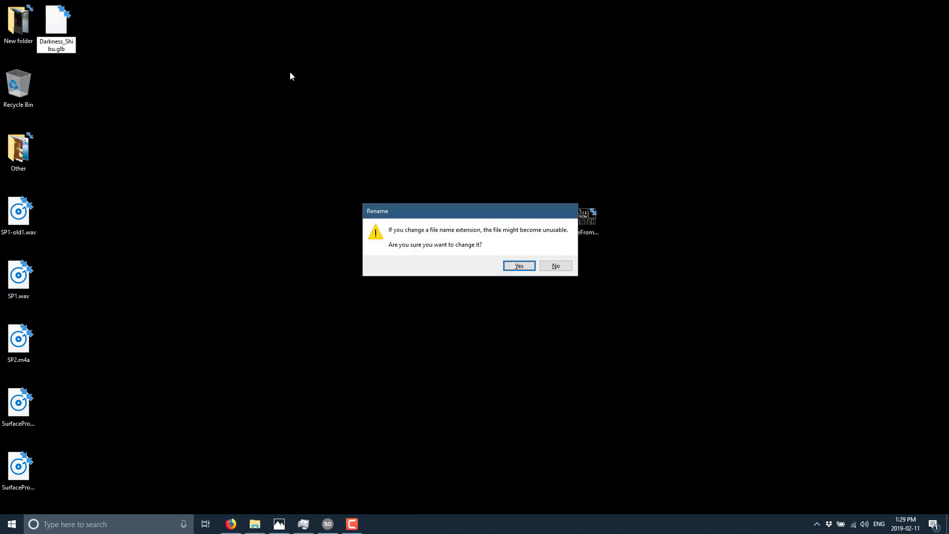
key(Return)
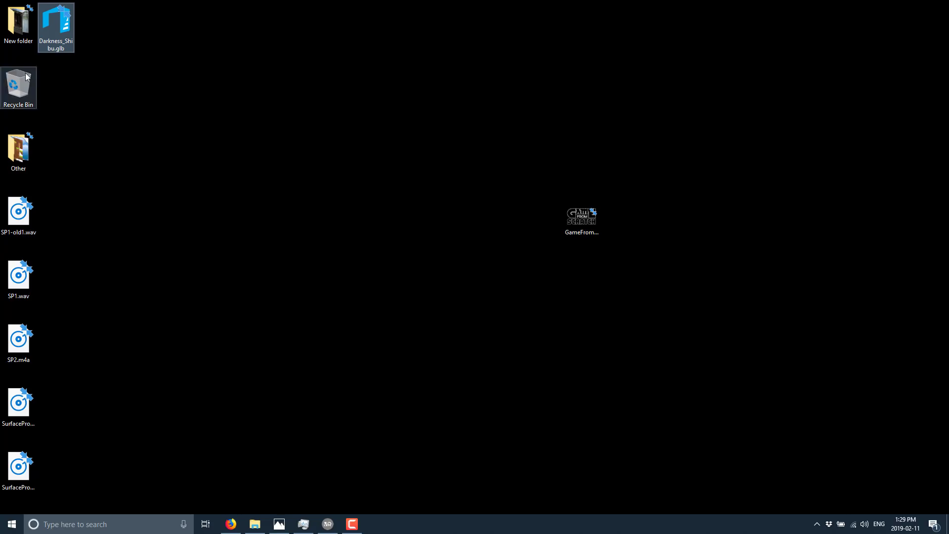
Open Darkness_Shibu.glb in 3D Builder, view it up close, repair its objects, then close
double_click(54, 17)
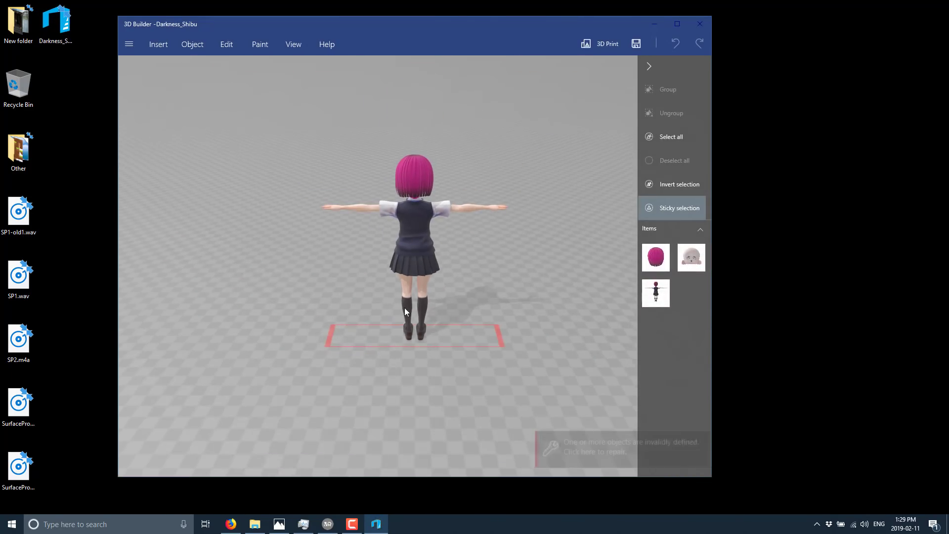
right_drag(460, 309, 302, 297)
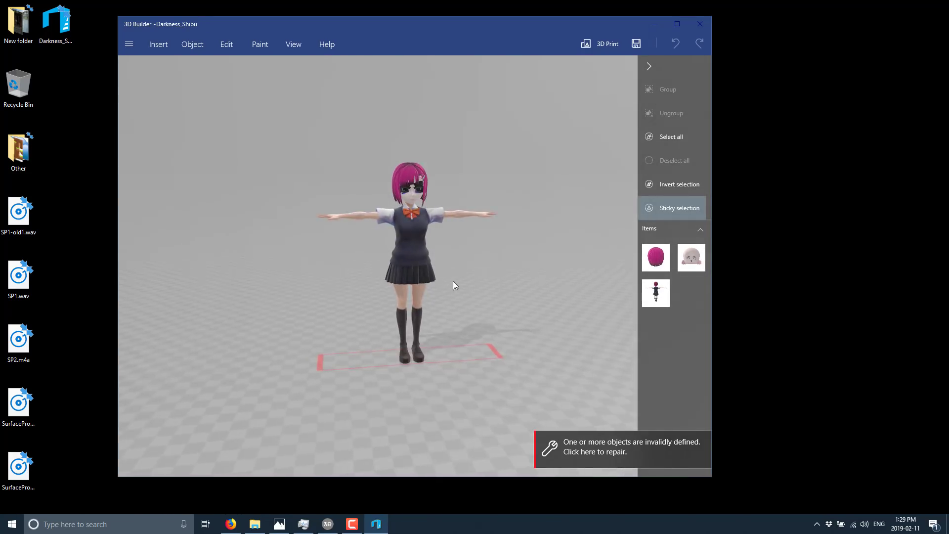
scroll(450, 287, up, 5)
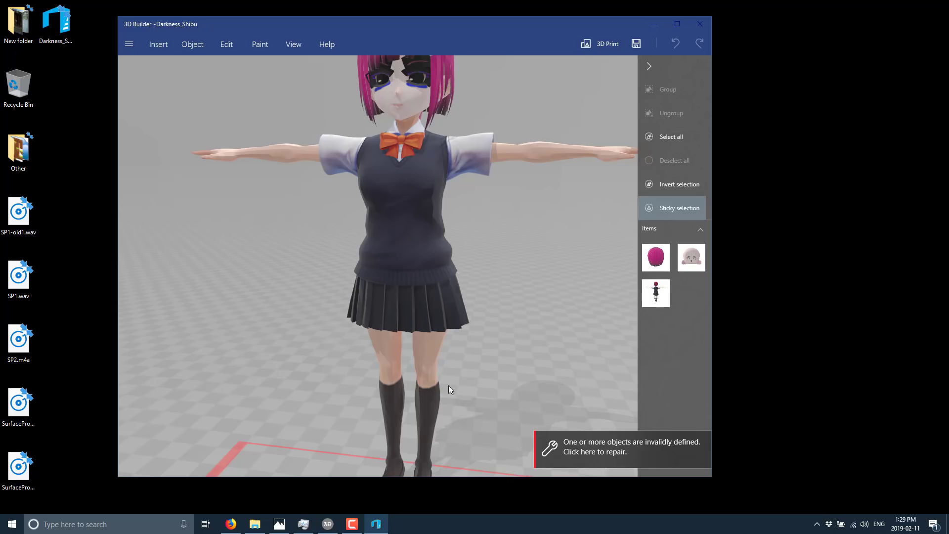
click(596, 448)
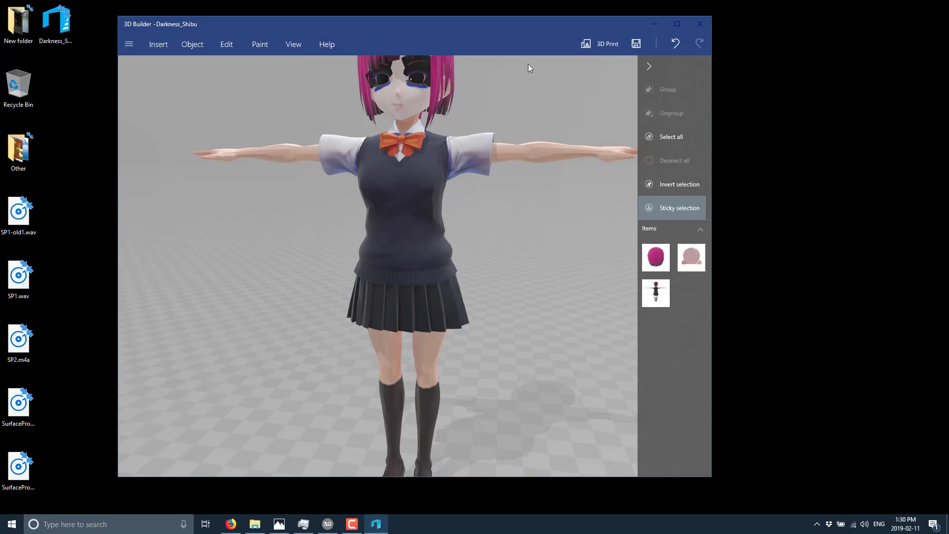
click(703, 25)
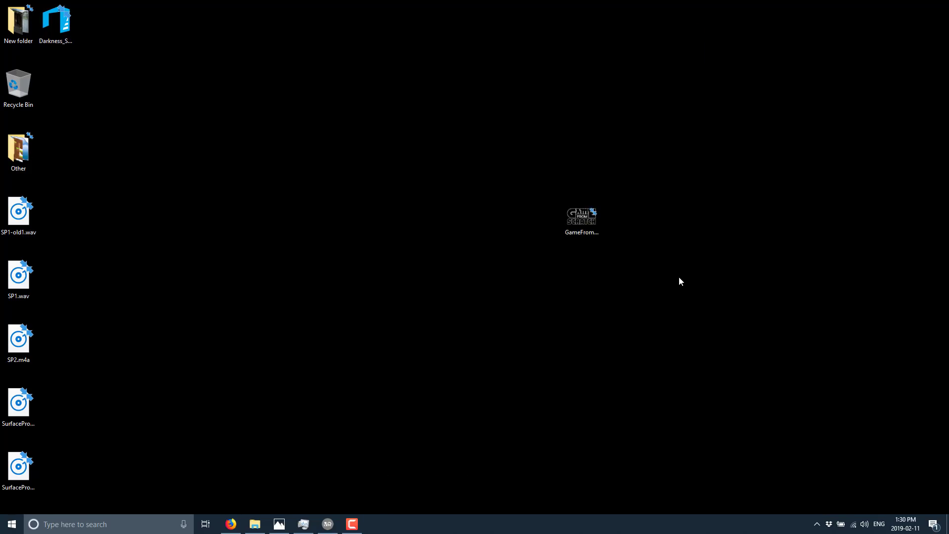
Restore VRoid Studio and quit it without saving the avatar changes
click(326, 531)
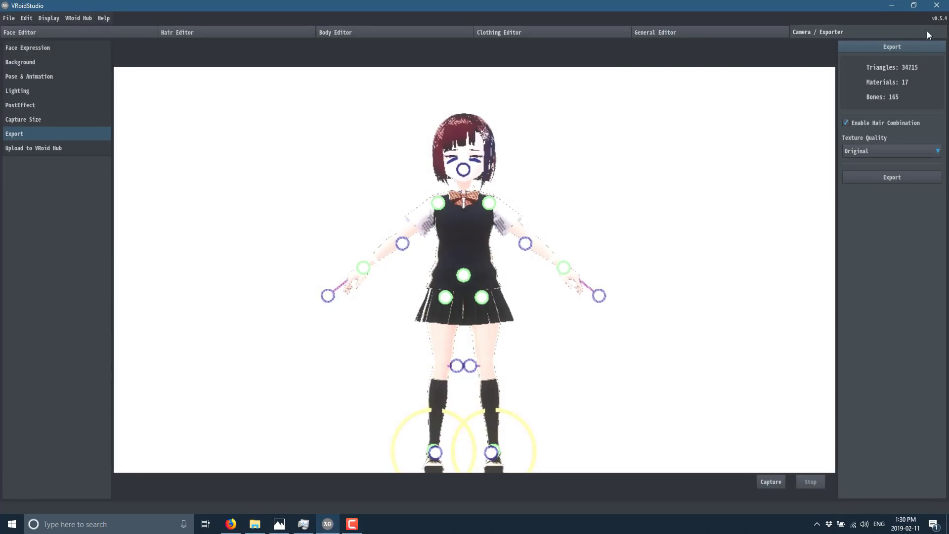
click(937, 5)
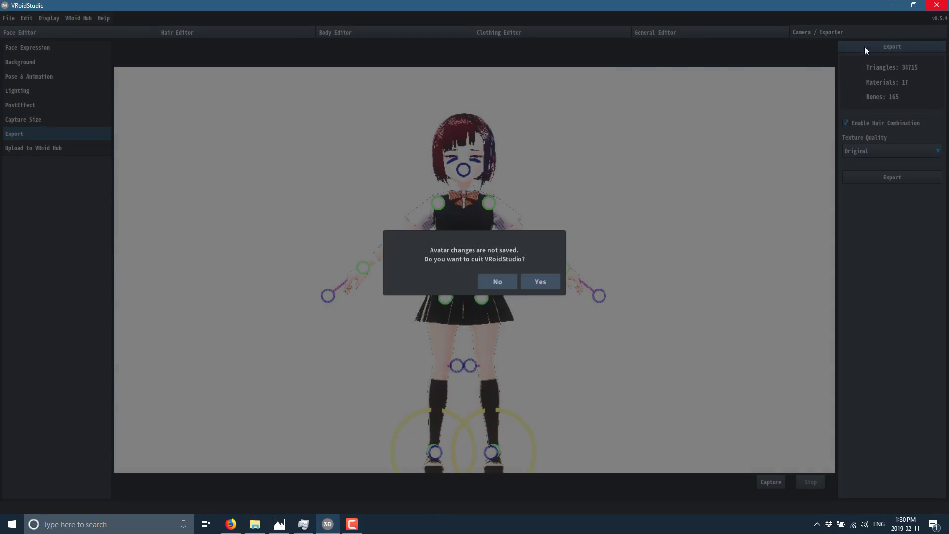
click(506, 283)
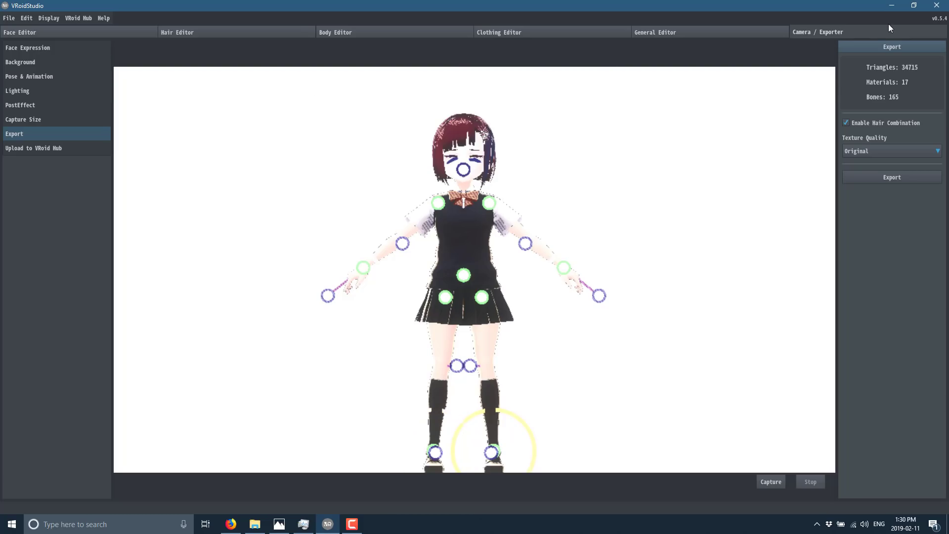
click(938, 6)
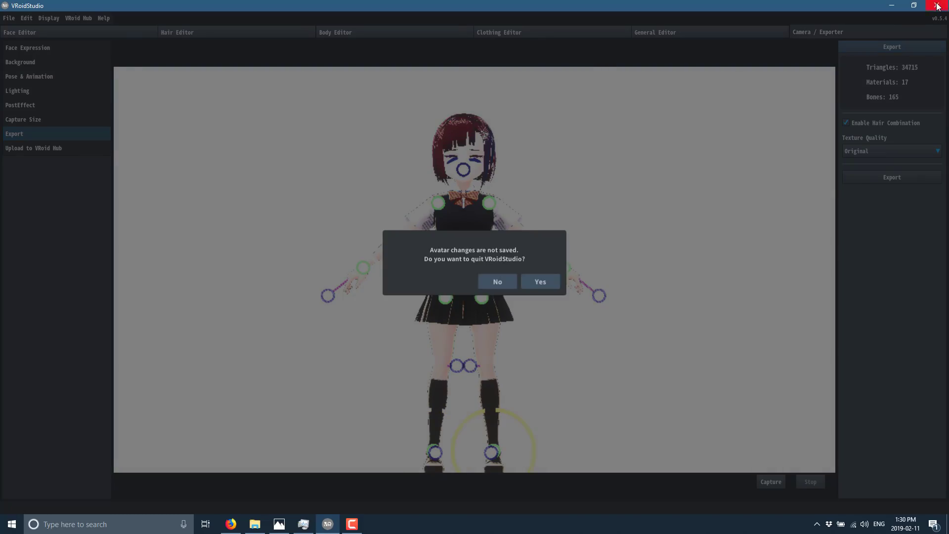
click(533, 282)
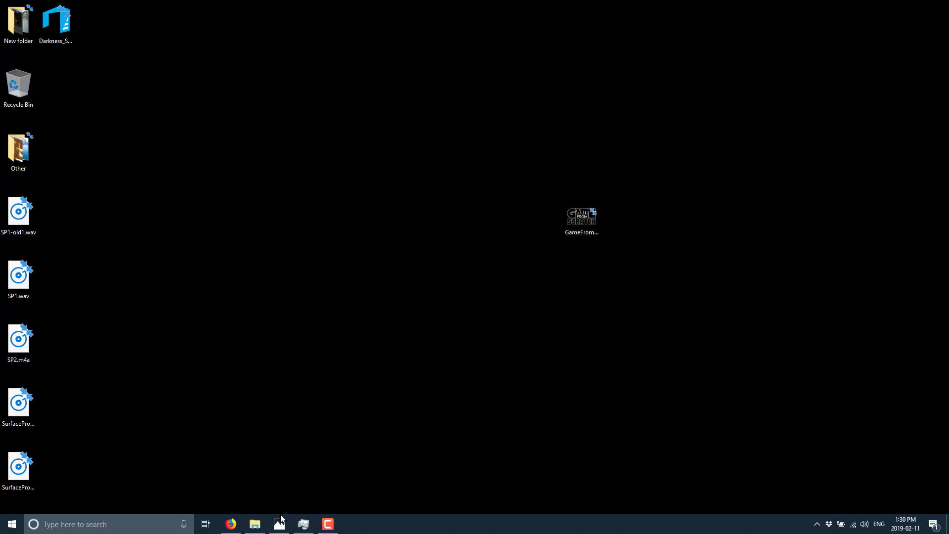
Launch VRoidStudio.exe from its program folder and maximize the VRoid Studio window
click(255, 523)
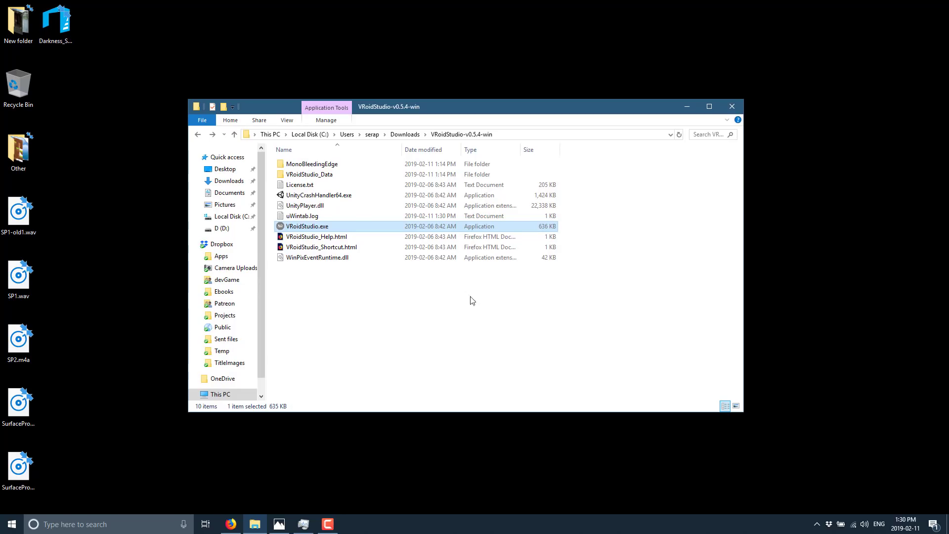
double_click(308, 226)
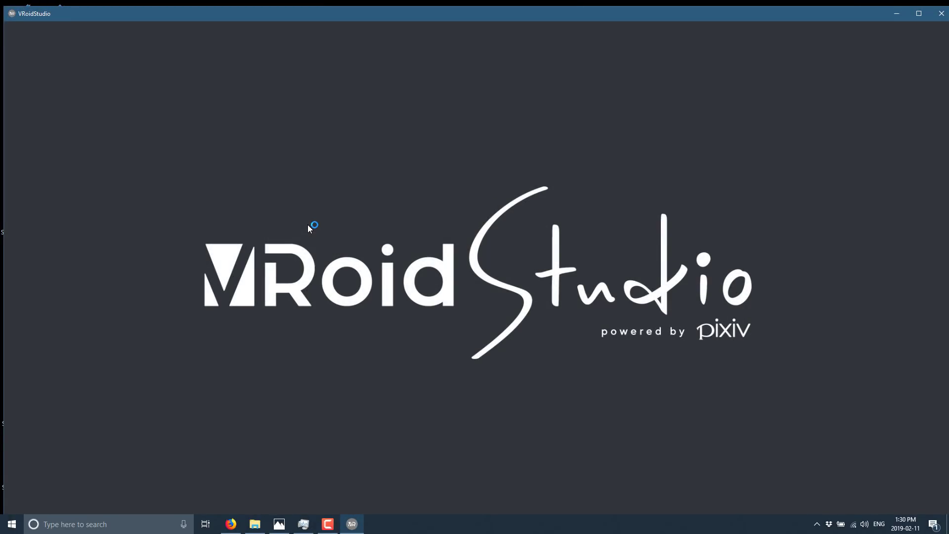
double_click(644, 12)
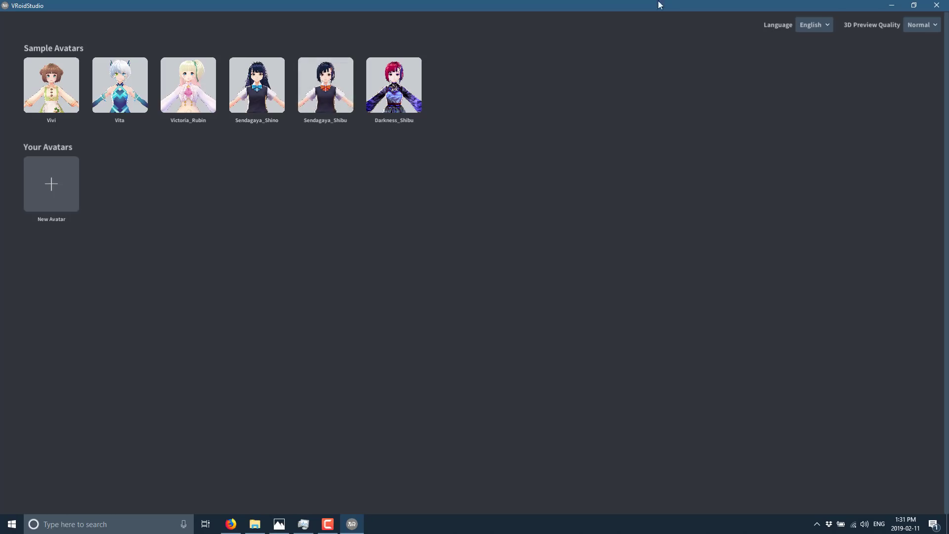
Create a new male avatar and draw three strands on its head with the Hair Brush
click(50, 198)
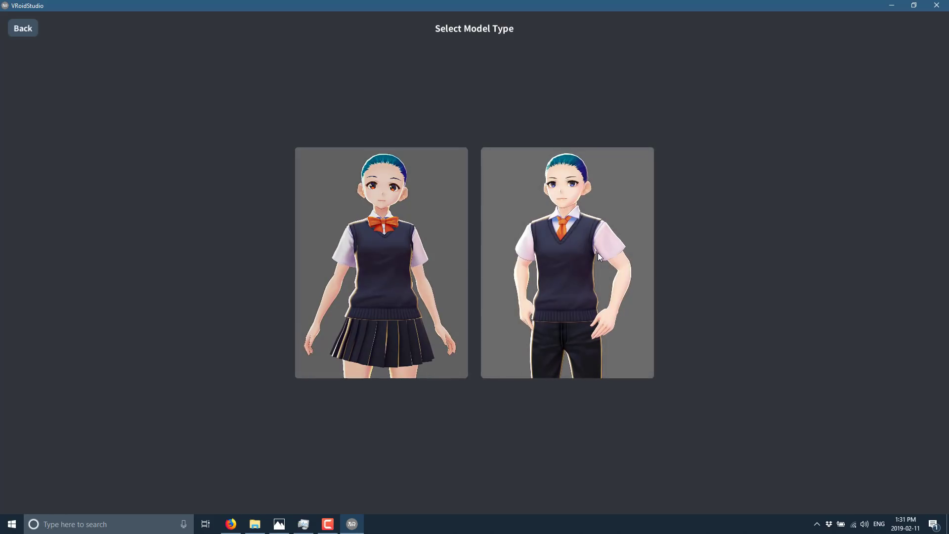
click(598, 253)
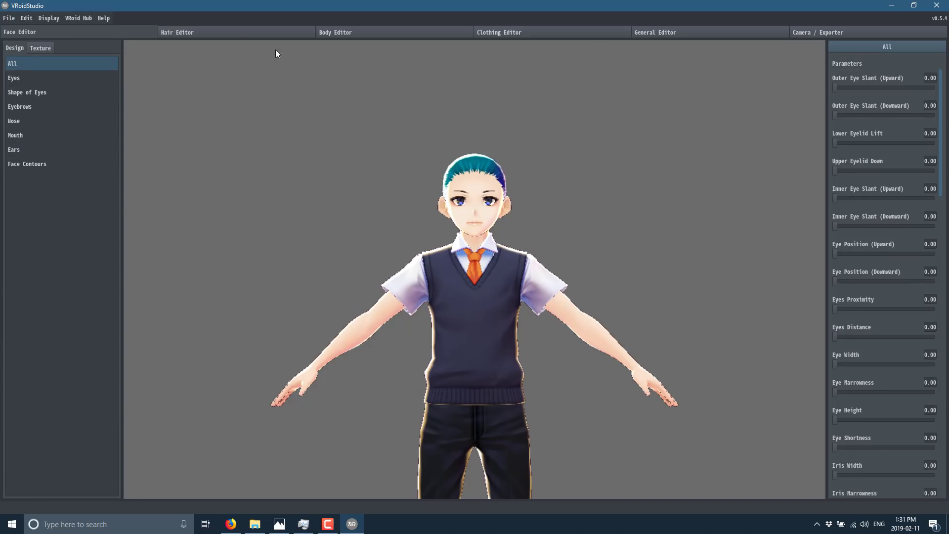
click(232, 33)
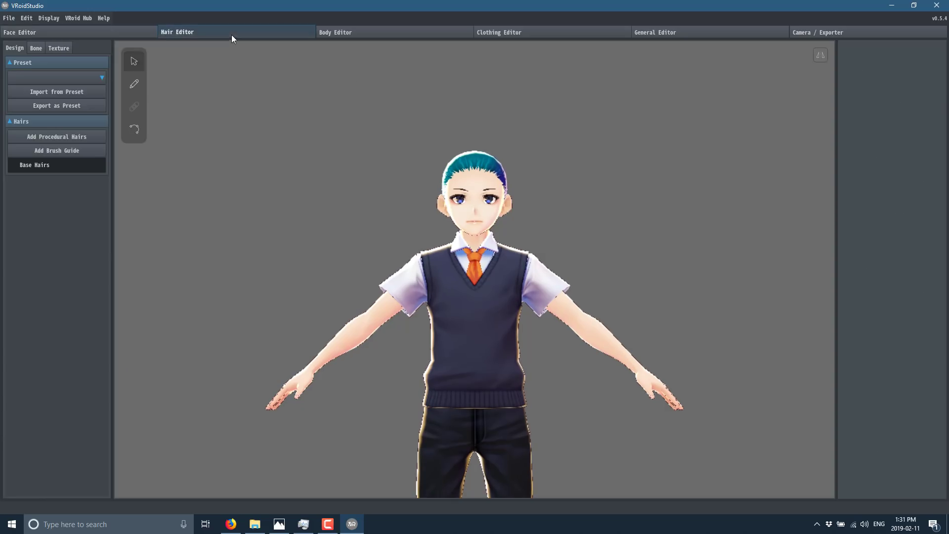
click(133, 82)
click(463, 156)
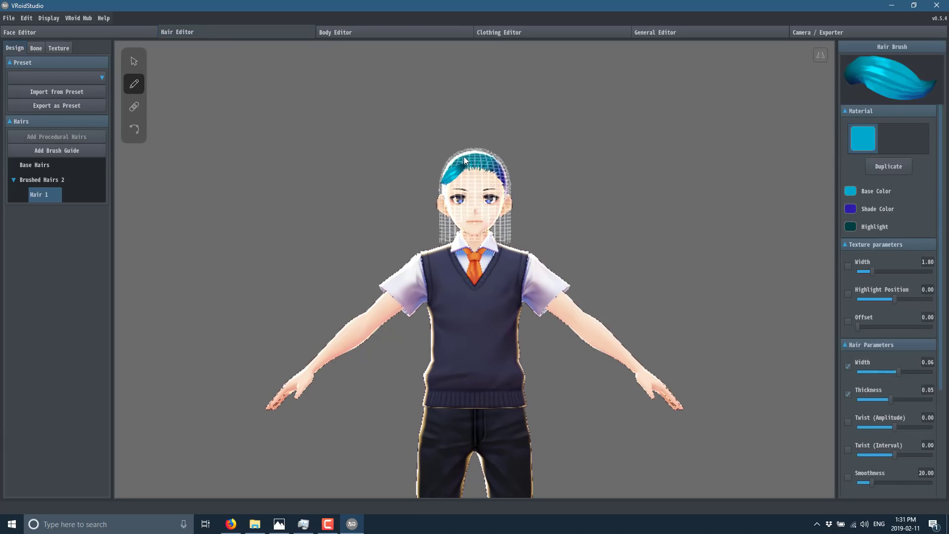
mouse_move(480, 159)
mouse_down()
mouse_move(490, 189)
mouse_move(506, 198)
mouse_up()
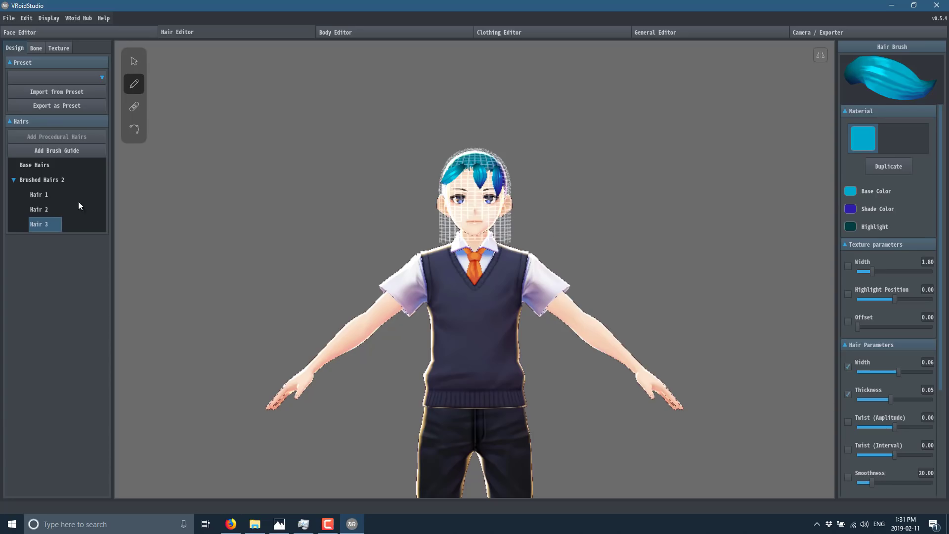
Preview the Jumping 0, Walking and Standby 3 male animations, leaving Punching playing
click(833, 31)
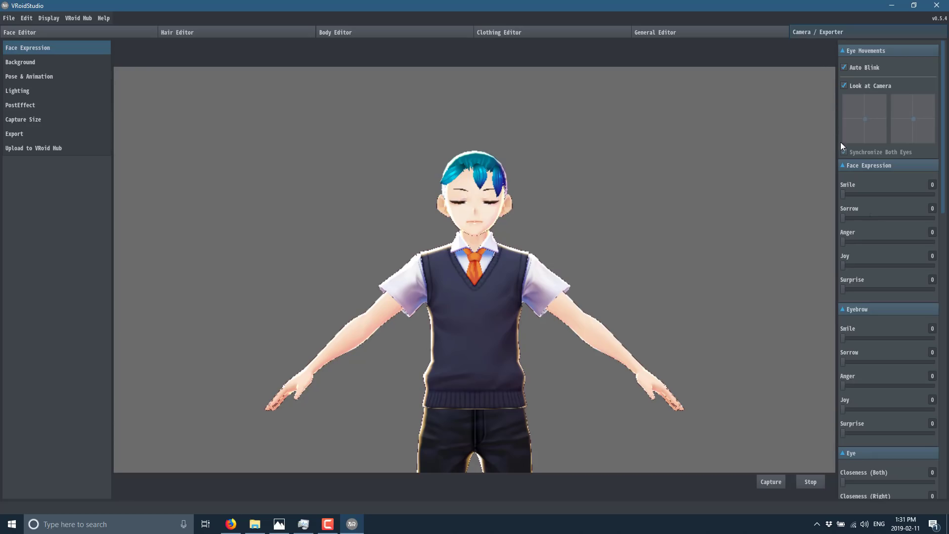
click(35, 76)
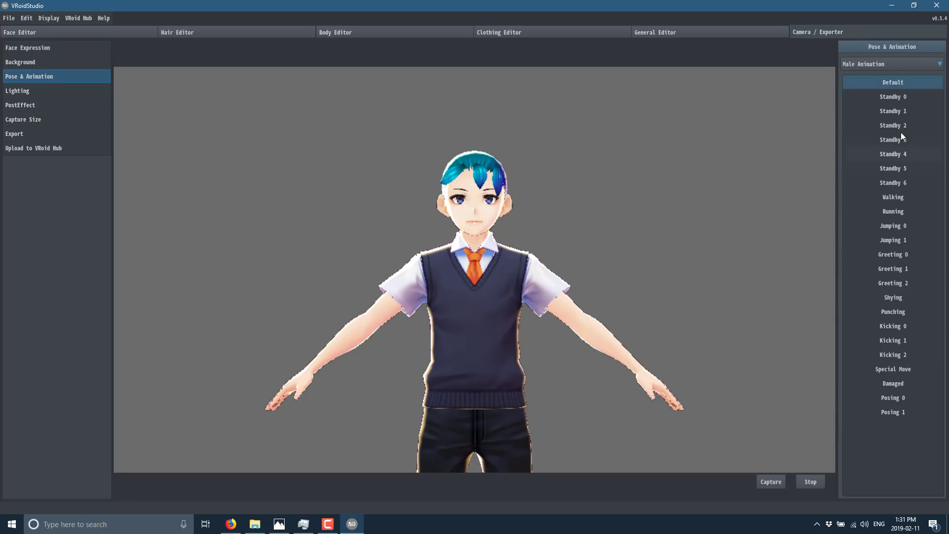
click(923, 226)
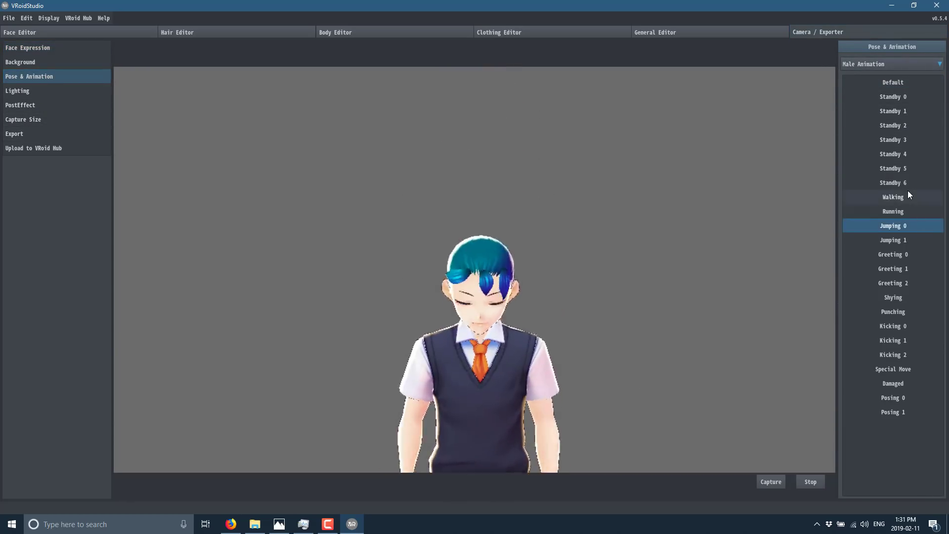
click(906, 197)
click(901, 141)
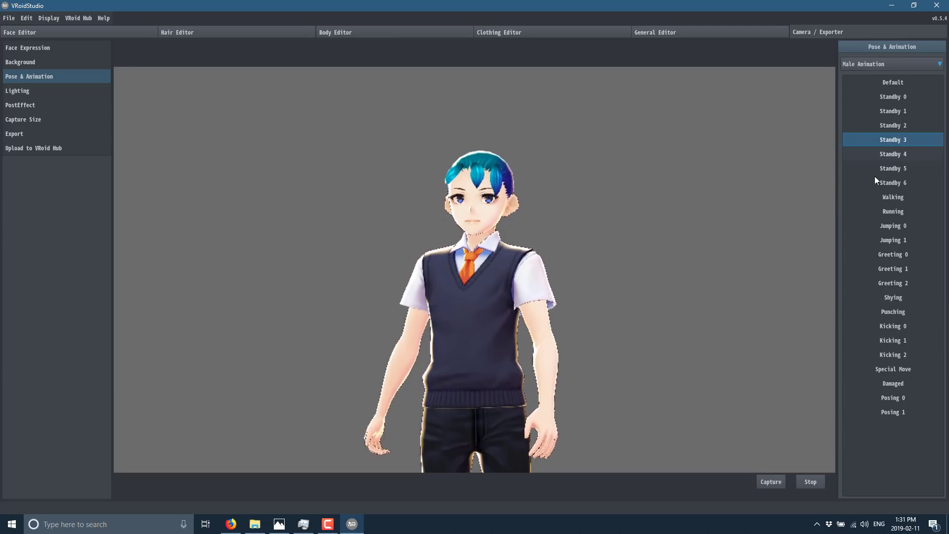
click(897, 314)
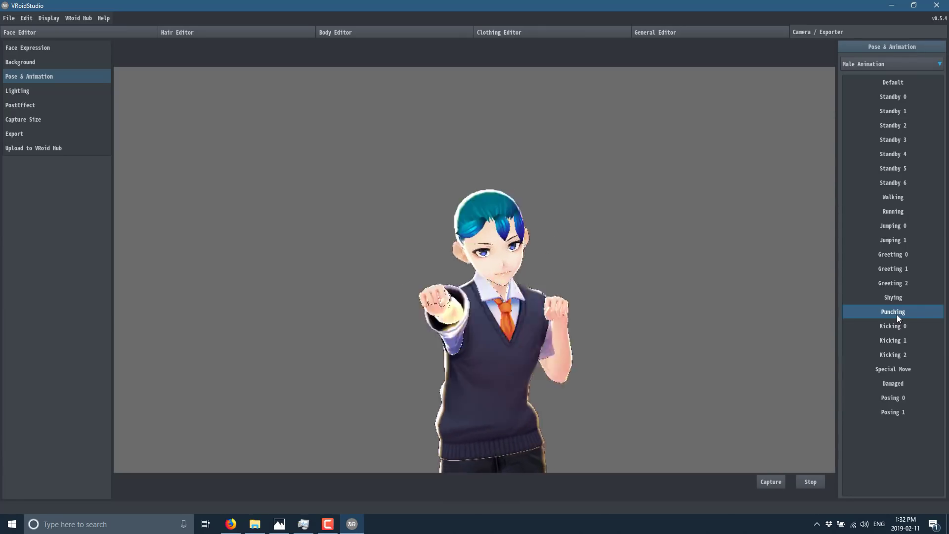
click(231, 524)
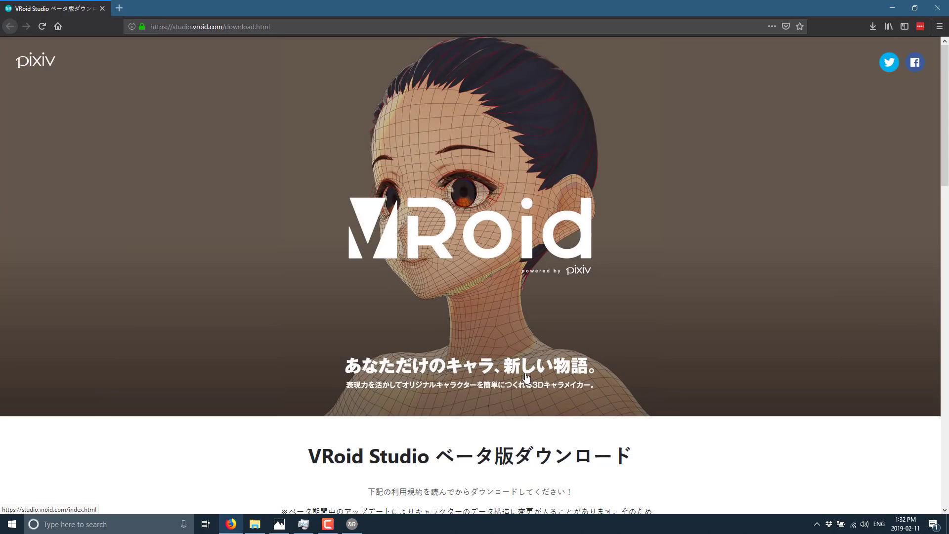
scroll(528, 378, down, 15)
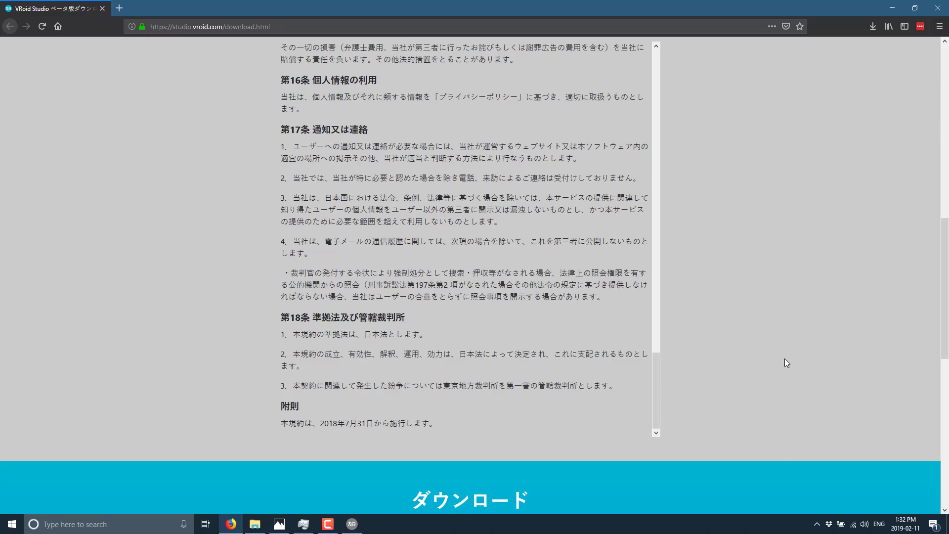
scroll(784, 358, up, 15)
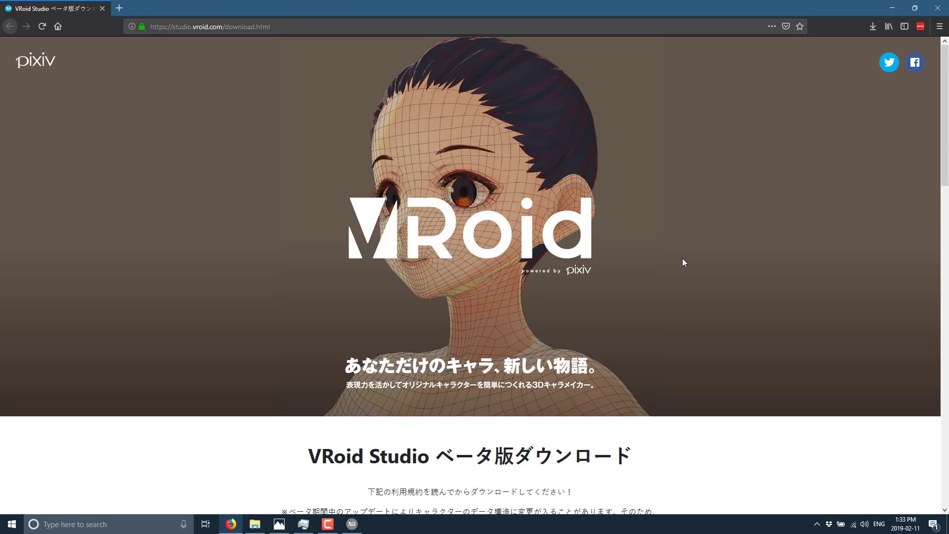
click(352, 524)
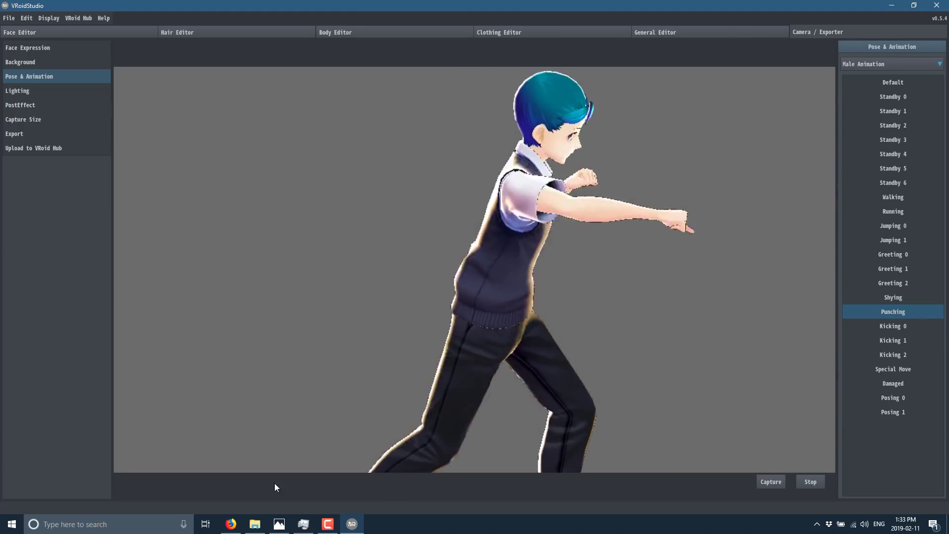
Open License.txt maximized in Notepad, read down to the Quebec distribution sentence, then close it
click(254, 525)
double_click(312, 185)
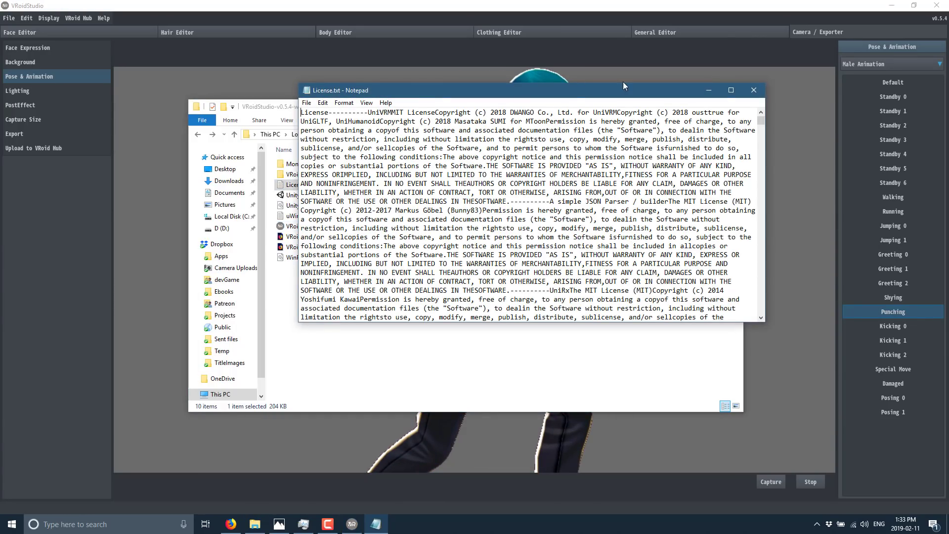
double_click(625, 89)
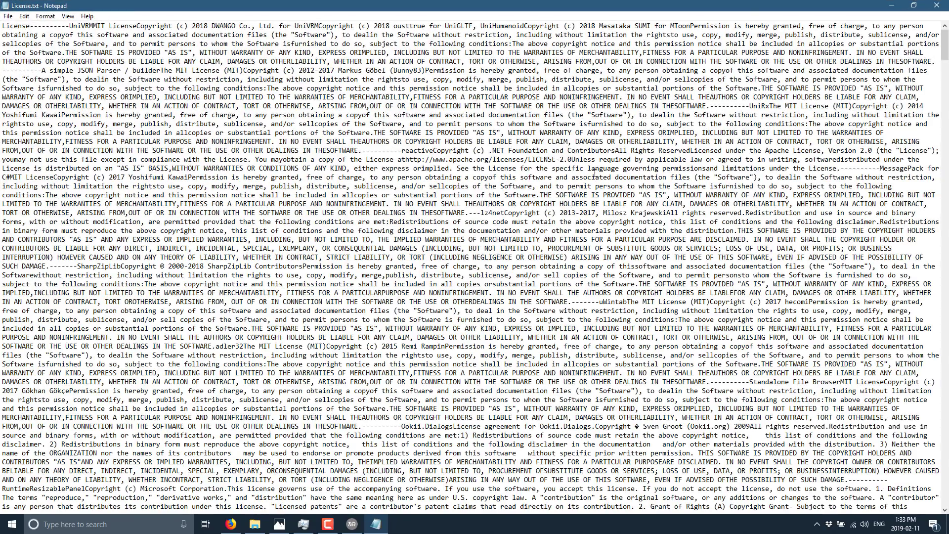
scroll(595, 173, down, 20)
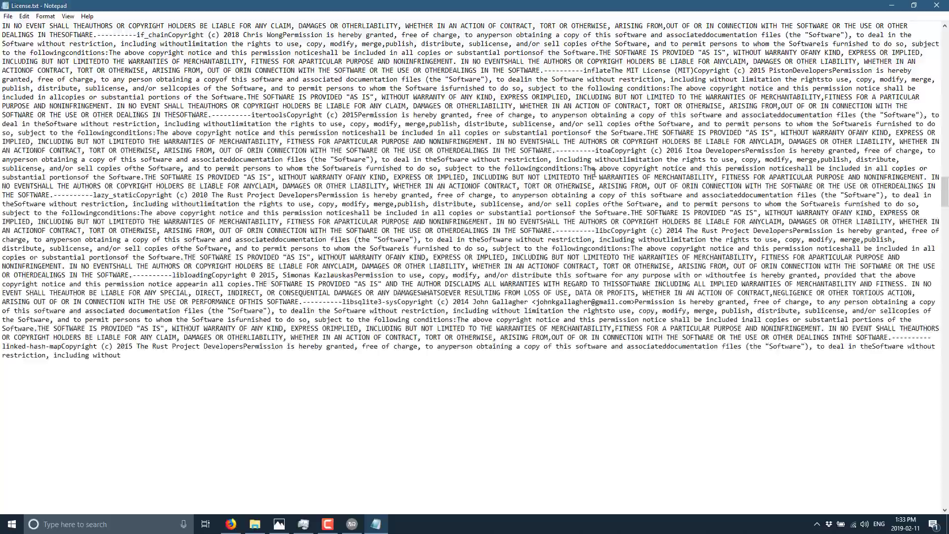
scroll(595, 173, down, 20)
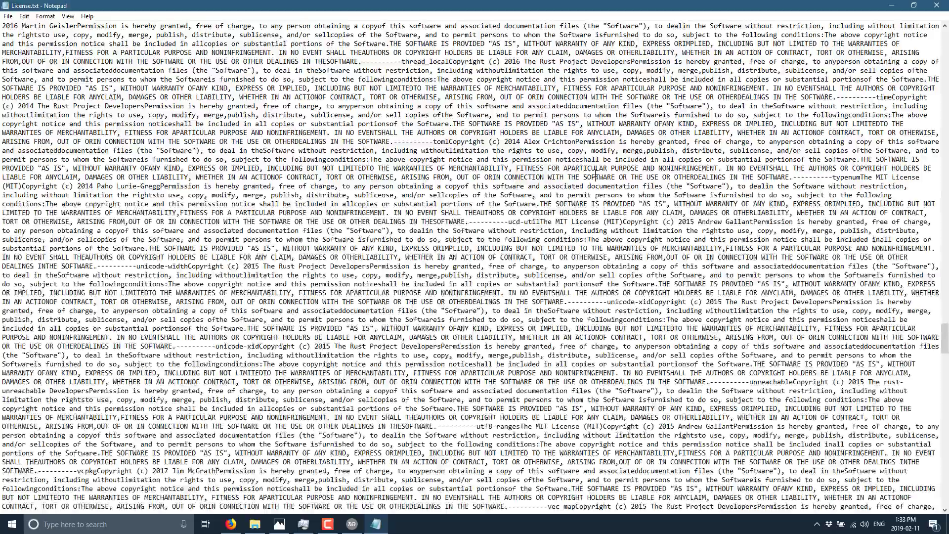
scroll(596, 174, down, 20)
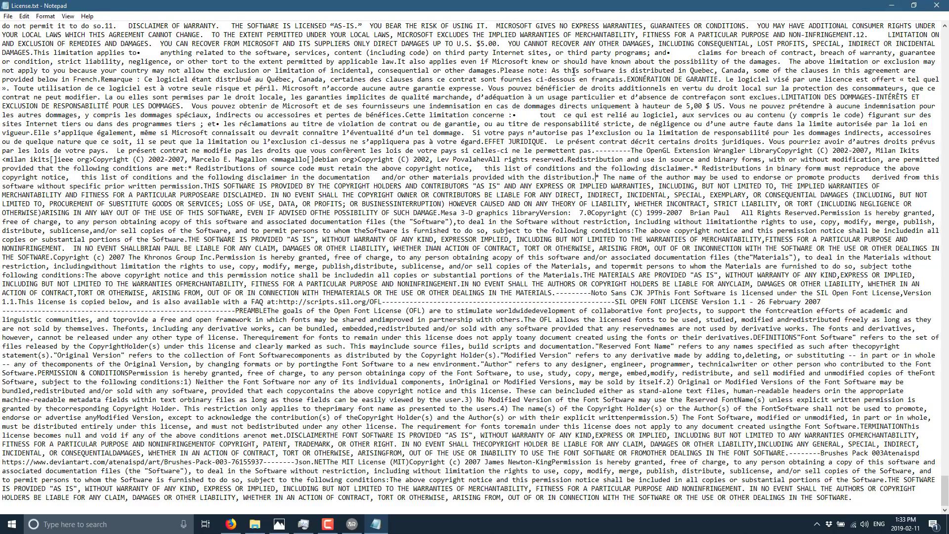
drag(551, 72, 112, 88)
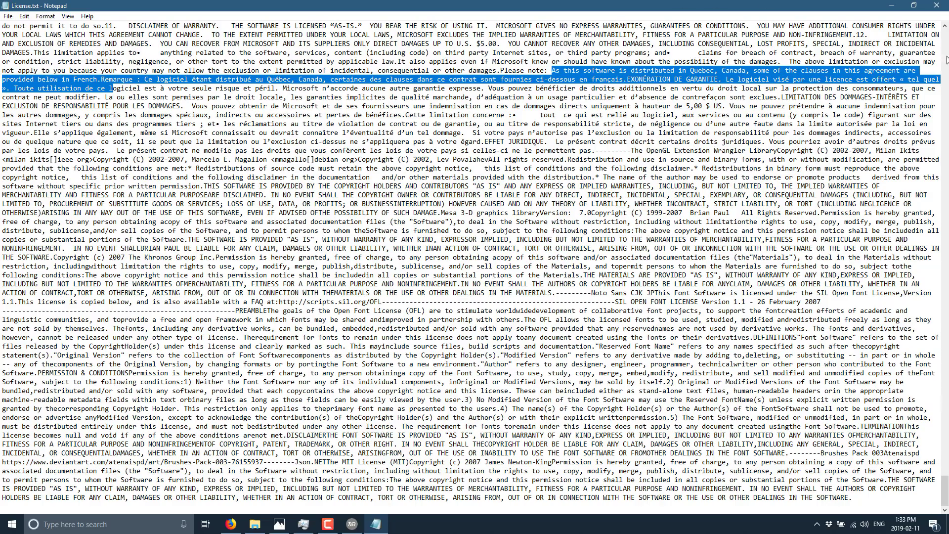
click(937, 5)
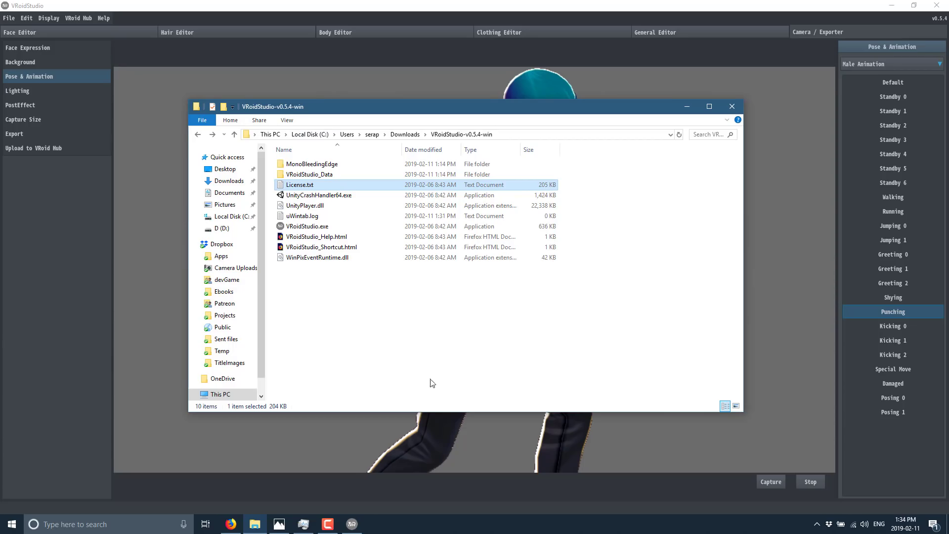
Bring VRoid Studio forward and open the Clothing Editor on the School Uniform outfit, leaving the preset unchanged
click(784, 251)
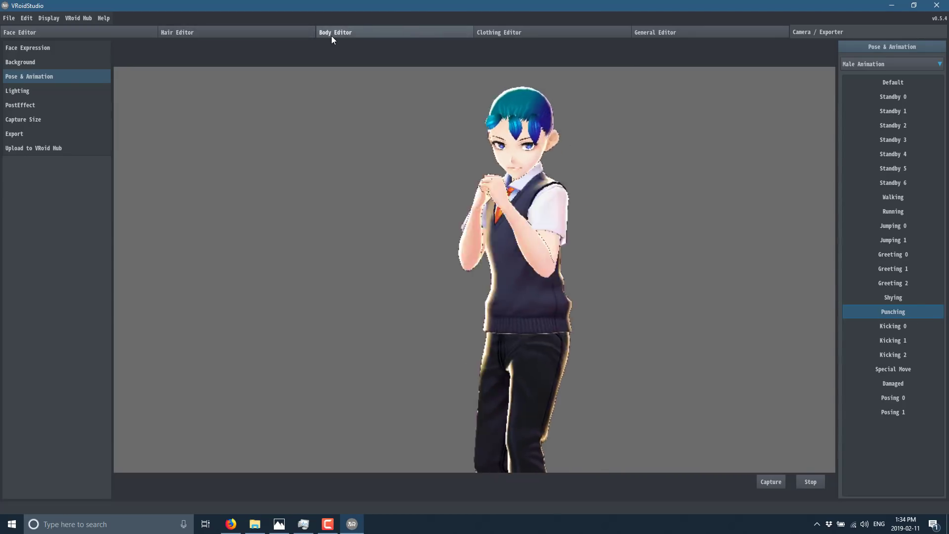
click(482, 30)
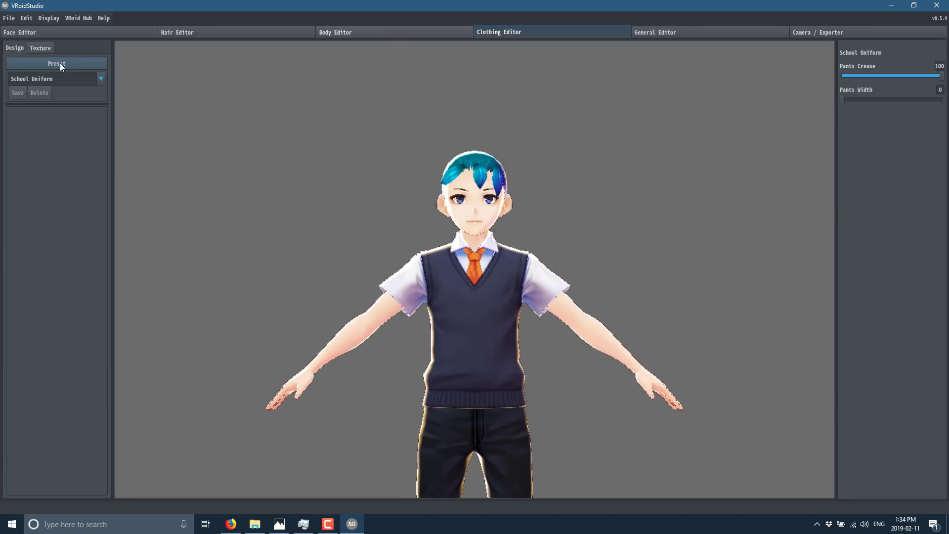
click(56, 77)
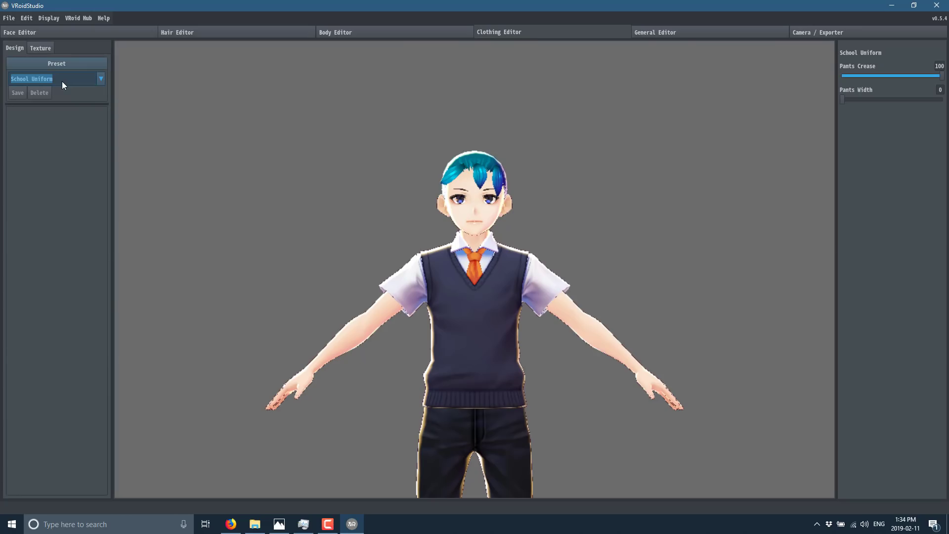
click(101, 79)
click(206, 91)
drag(641, 313, 610, 322)
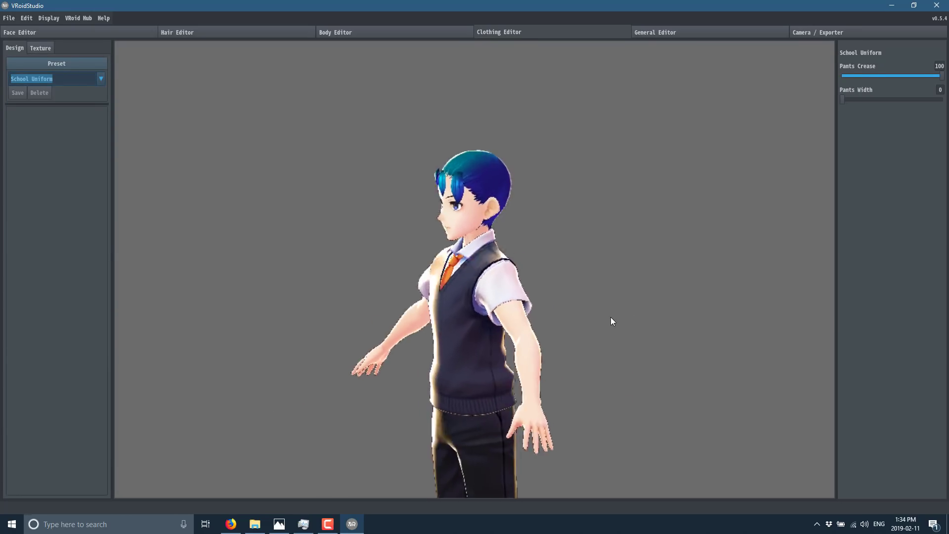
In the Texture tab, set the Pants base colour to yellow #FCFC3F
click(41, 48)
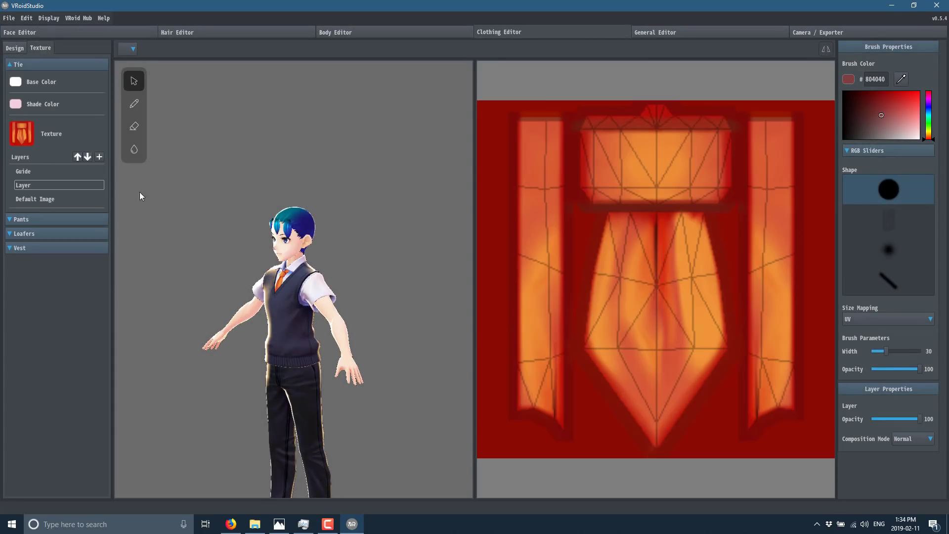
click(15, 220)
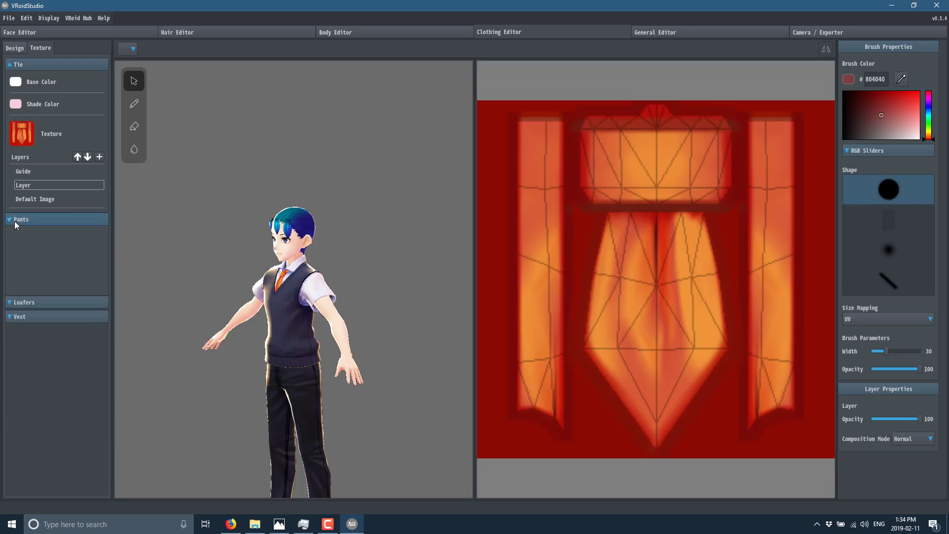
click(16, 236)
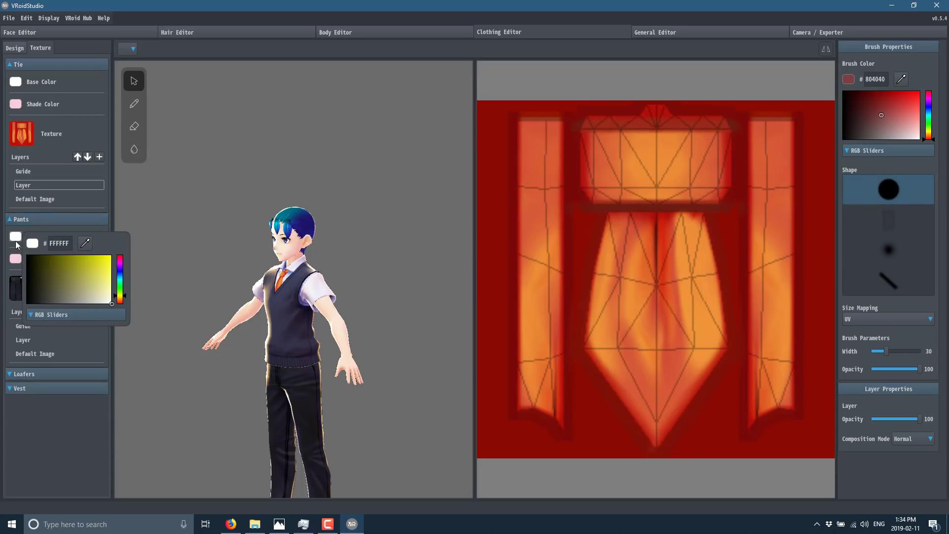
mouse_move(74, 270)
mouse_down()
mouse_move(49, 260)
mouse_move(112, 273)
mouse_up()
click(16, 274)
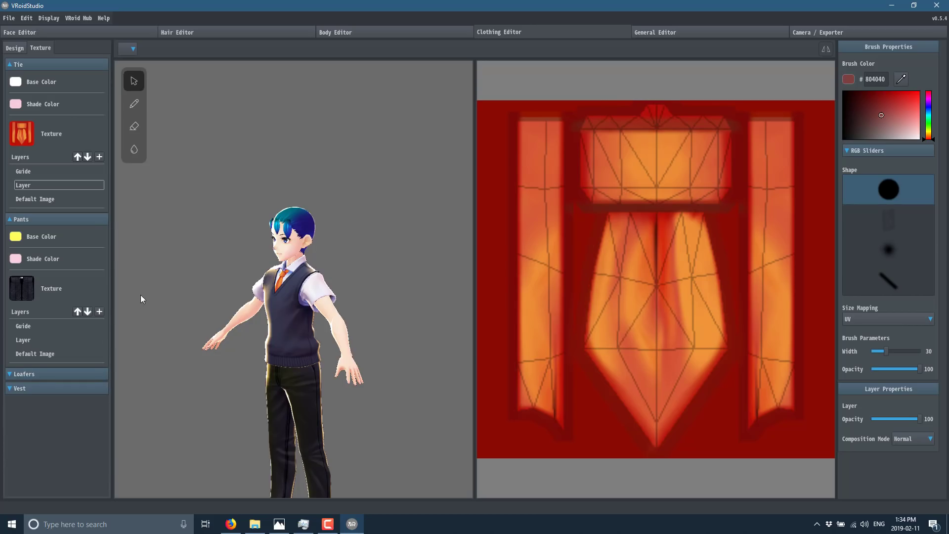
Paint dark blue #444080 strokes down both sides of the tie texture
scroll(289, 287, up, 5)
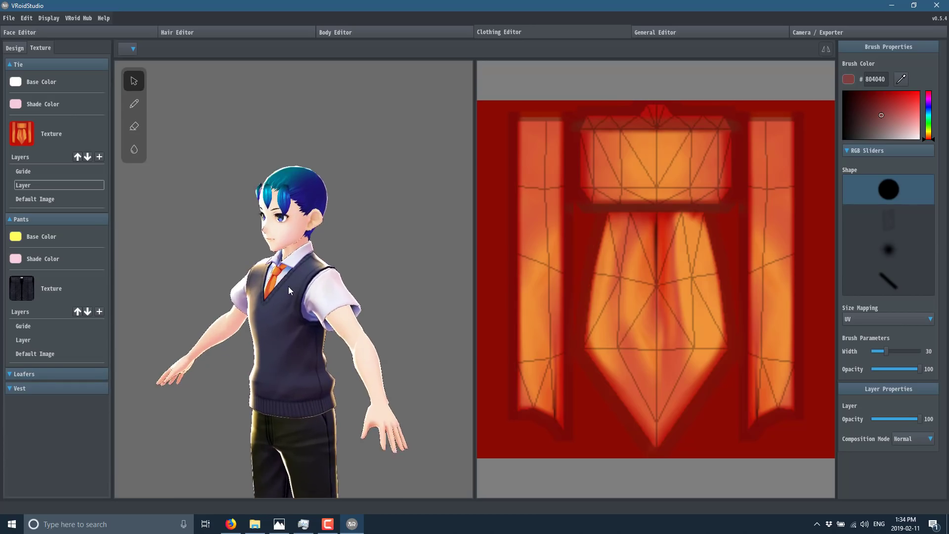
click(928, 107)
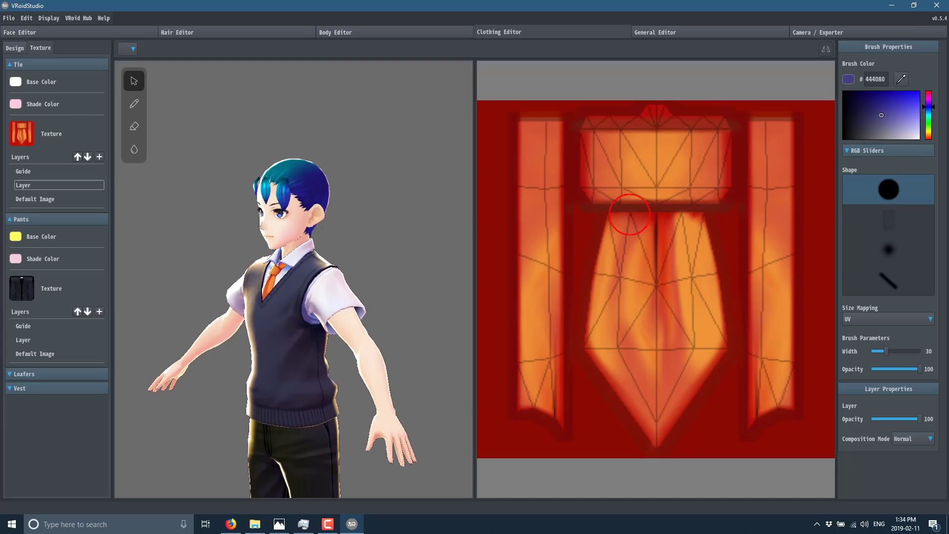
mouse_move(593, 220)
mouse_down()
mouse_move(573, 362)
mouse_move(620, 443)
mouse_move(639, 454)
mouse_up()
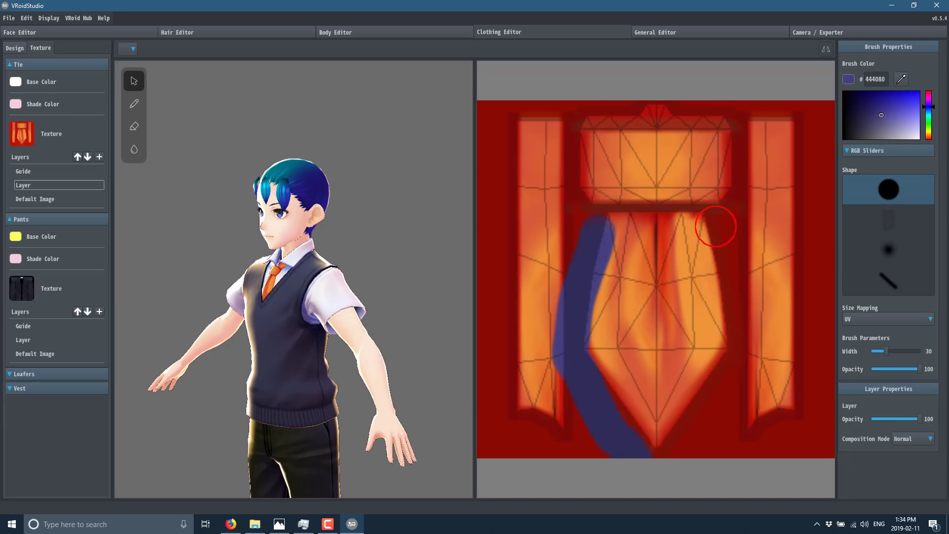
mouse_move(716, 227)
mouse_down()
mouse_move(704, 222)
mouse_move(734, 337)
mouse_move(692, 396)
mouse_move(631, 417)
mouse_move(601, 297)
mouse_move(643, 202)
mouse_move(687, 341)
mouse_move(649, 366)
mouse_move(652, 388)
mouse_up()
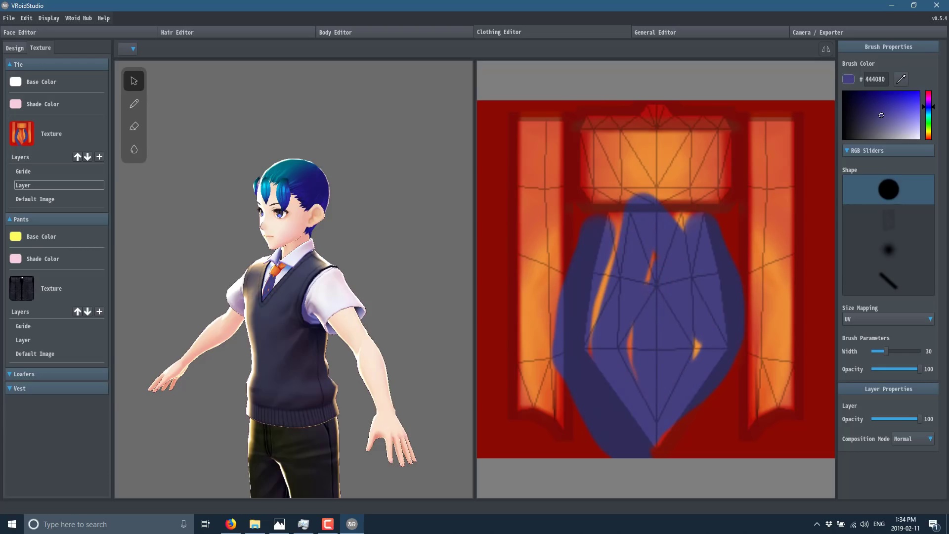